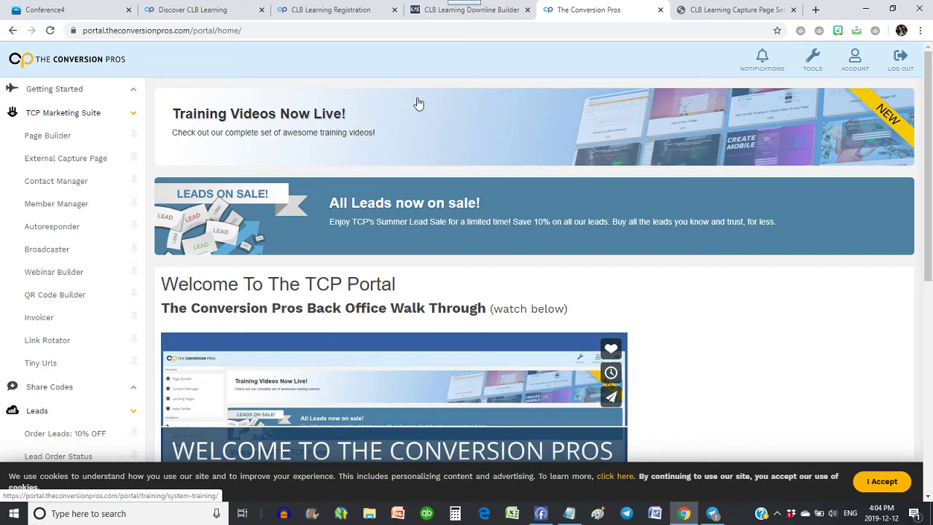
Bring up the CLB Learning Downline Builder page and scroll down to its affiliate ID rows.
{"action": "left_click", "coordinate": [430, 12]}
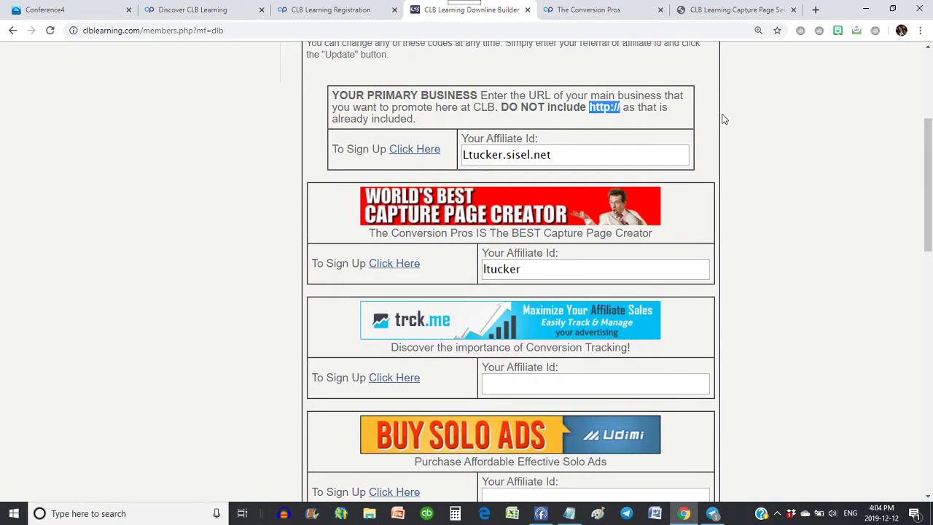
{"action": "scroll", "coordinate": [722, 119], "scroll_direction": "up", "scroll_amount": 3}
{"action": "mouse_move", "coordinate": [433, 75]}
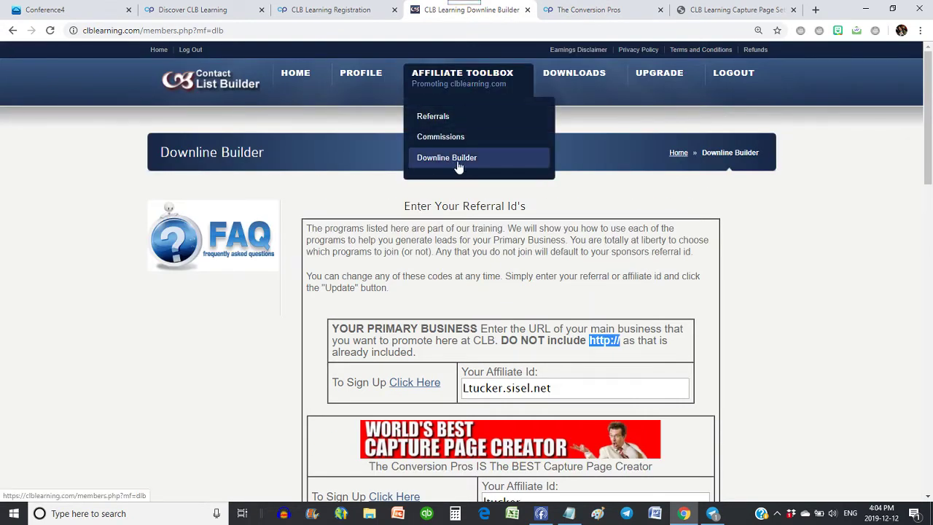
{"action": "scroll", "coordinate": [789, 220], "scroll_direction": "down", "scroll_amount": 3}
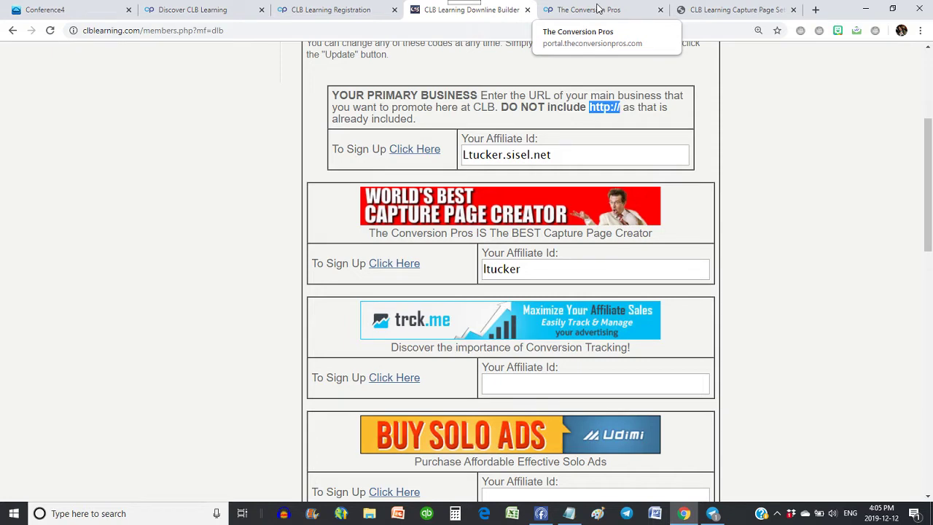
Return to The Conversion Pros and open the Autoresponder campaign list.
{"action": "left_click", "coordinate": [598, 9]}
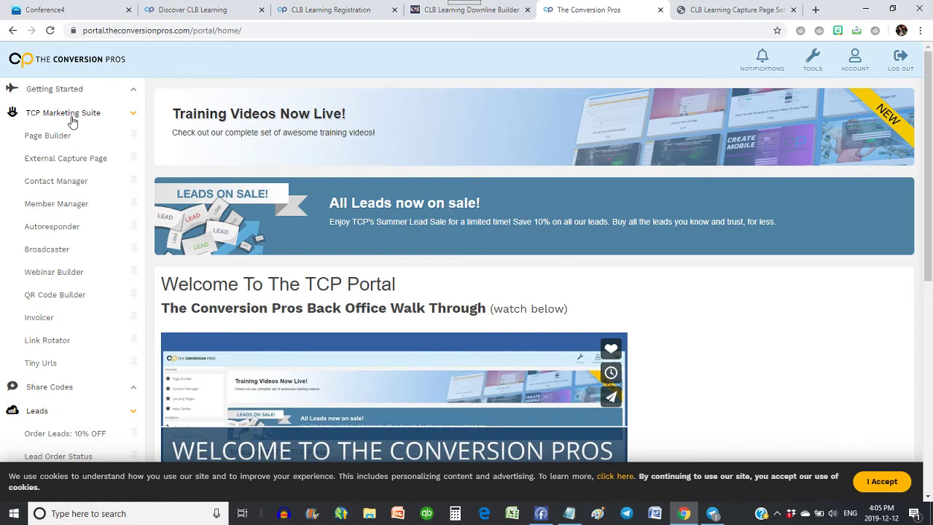
{"action": "left_click", "coordinate": [56, 229]}
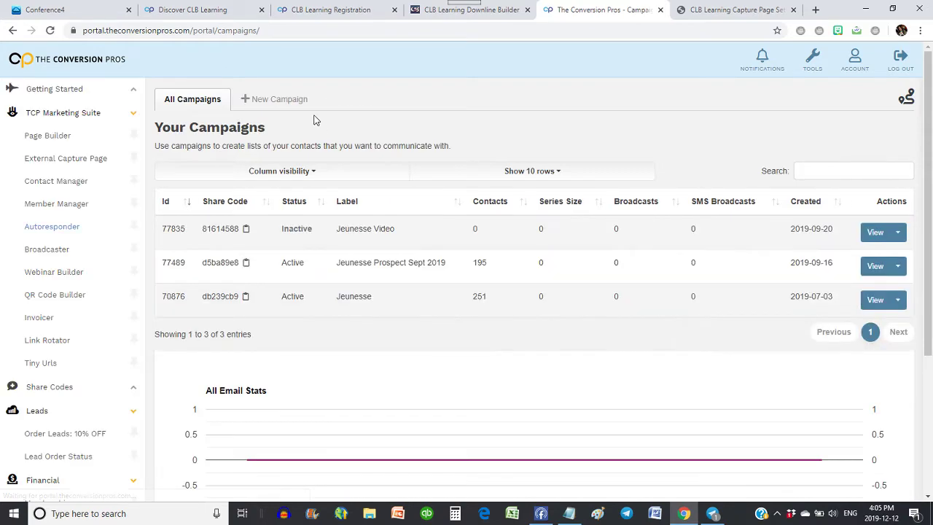
Start a new campaign and paste the registration page's share code into Use Share Code.
{"action": "left_click", "coordinate": [258, 99]}
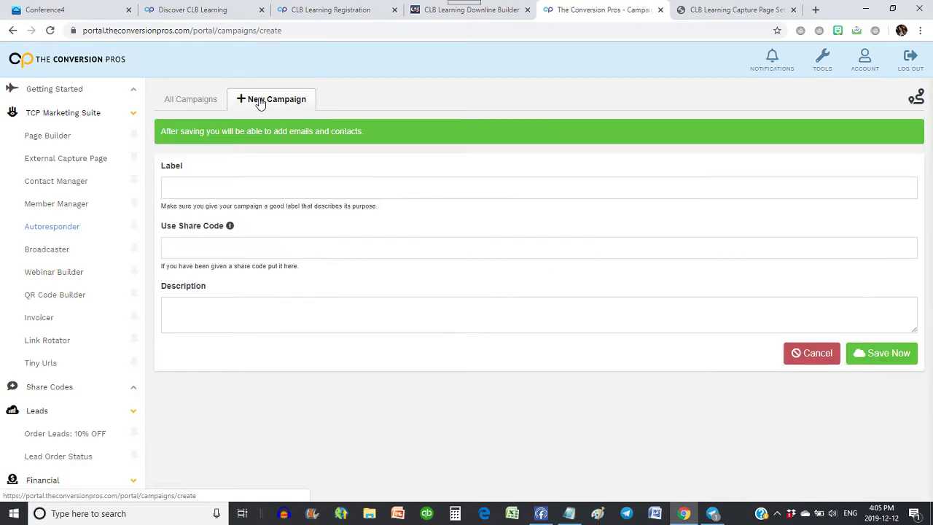
{"action": "left_click", "coordinate": [322, 8]}
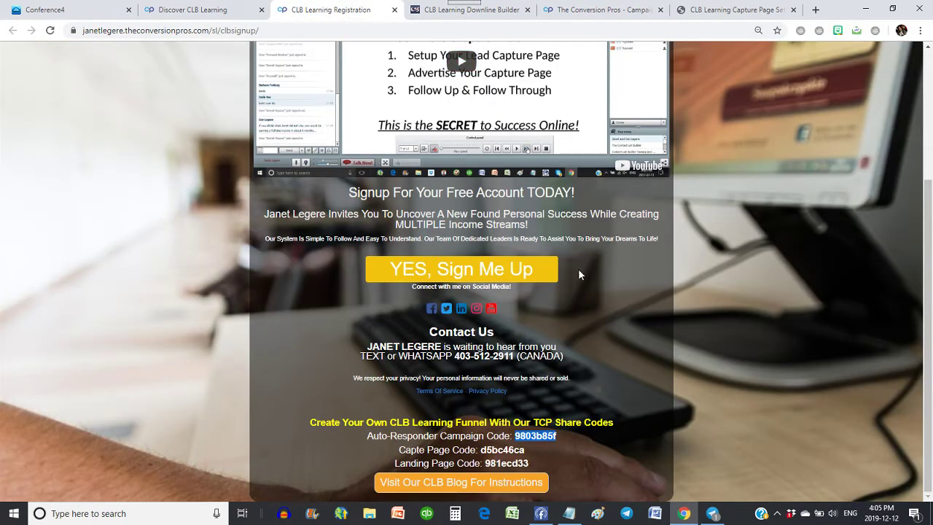
{"action": "right_click", "coordinate": [532, 435]}
{"action": "left_click", "coordinate": [561, 376]}
{"action": "left_click", "coordinate": [587, 9]}
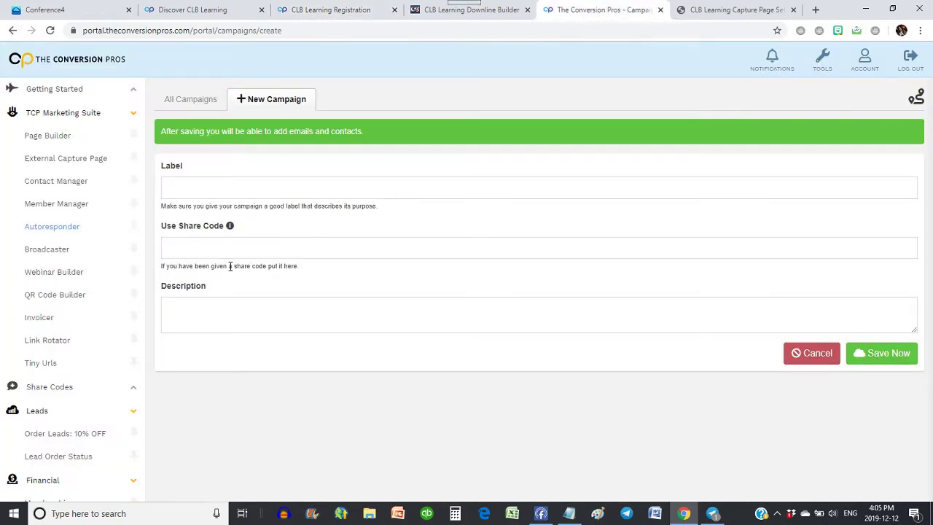
{"action": "left_click", "coordinate": [199, 247]}
{"action": "right_click", "coordinate": [201, 248]}
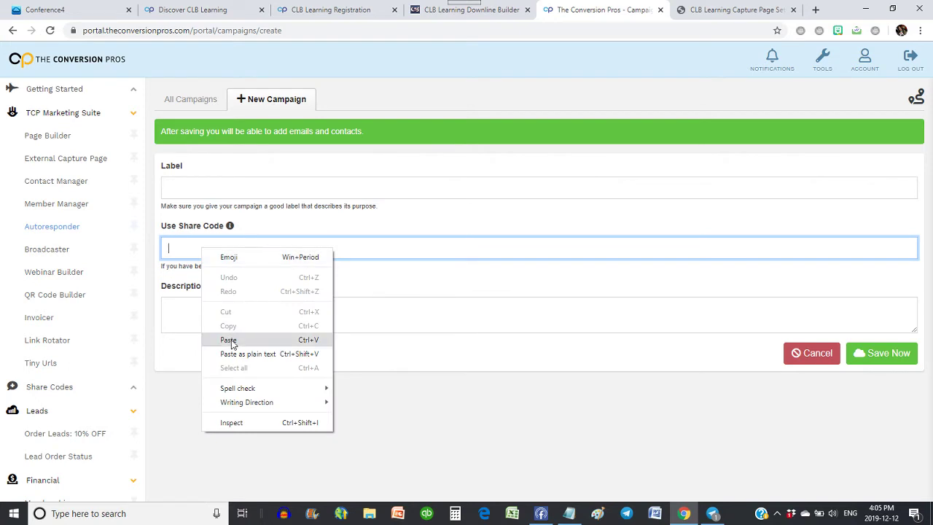
{"action": "left_click", "coordinate": [228, 340]}
Label the campaign 'CLB Learning Leads', reuse that text as the description, and save it.
{"action": "left_click", "coordinate": [184, 185]}
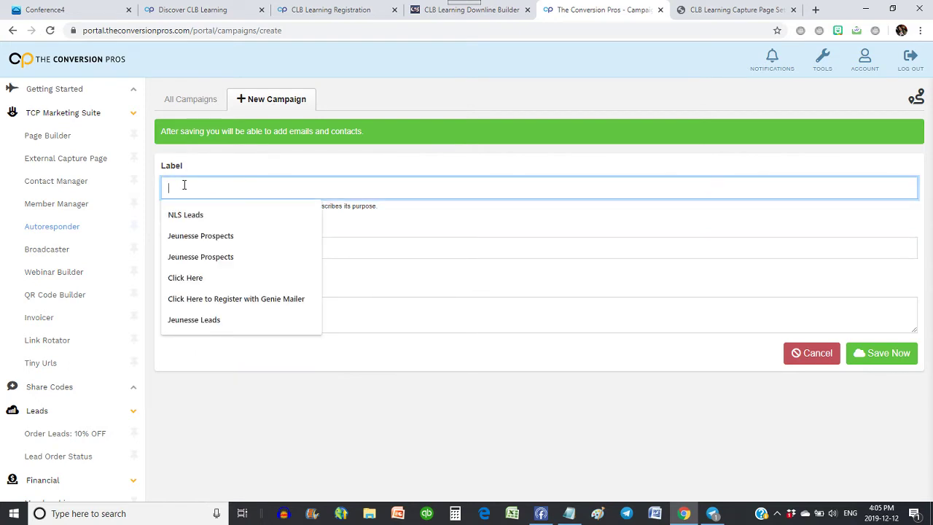
{"action": "type", "text": "CLB Learning Le"}
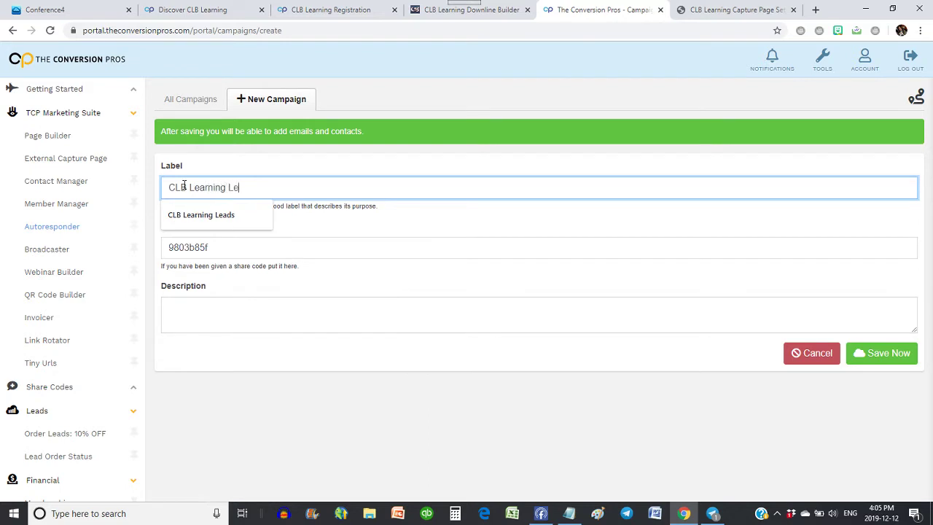
{"action": "type", "text": "ads"}
{"action": "key", "text": "ctrl+a"}
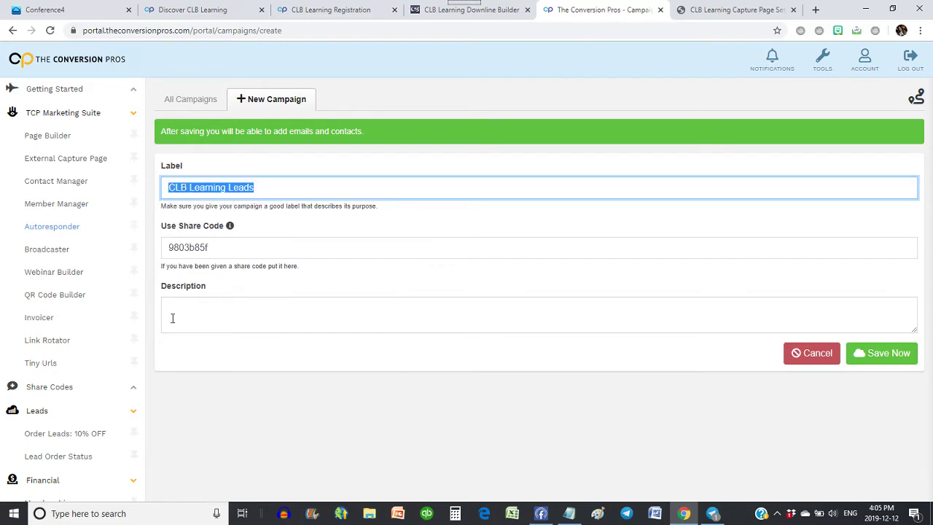
{"action": "left_click", "coordinate": [277, 313]}
{"action": "key", "text": "ctrl+v"}
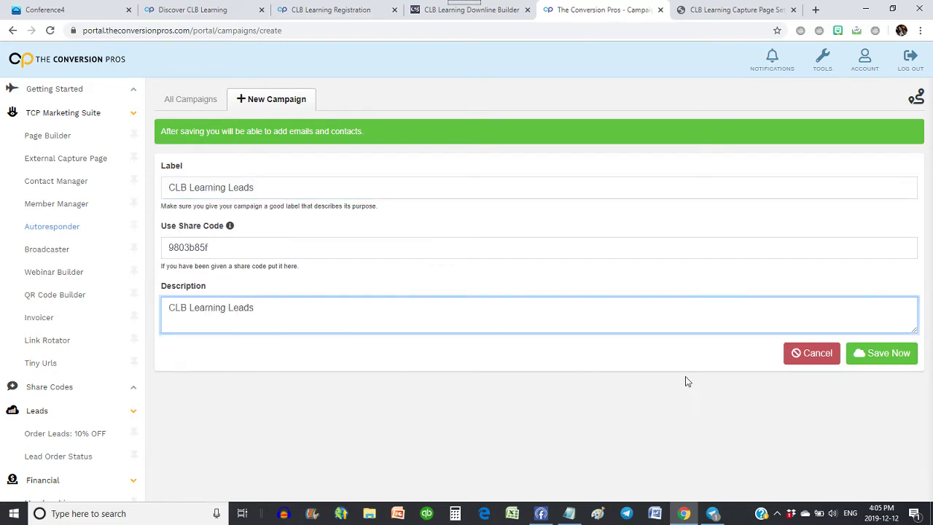
{"action": "left_click", "coordinate": [885, 356]}
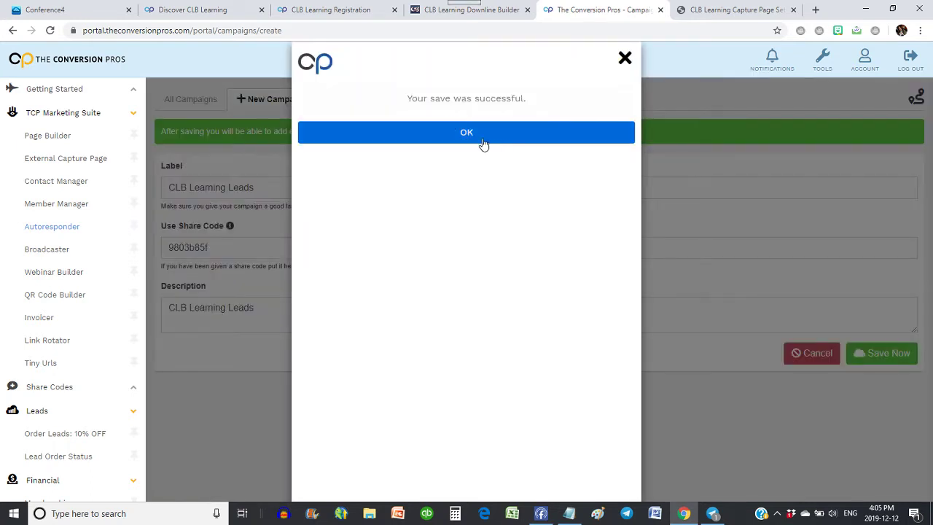
Dismiss the save confirmation and review the 13-email series, with delays of 0 then 24.
{"action": "left_click", "coordinate": [478, 140]}
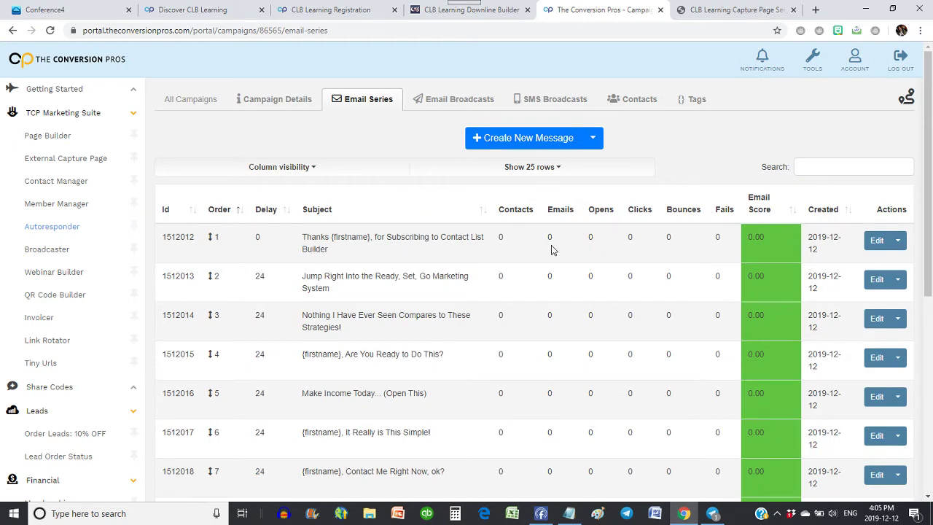
{"action": "scroll", "coordinate": [552, 249], "scroll_direction": "down", "scroll_amount": 2}
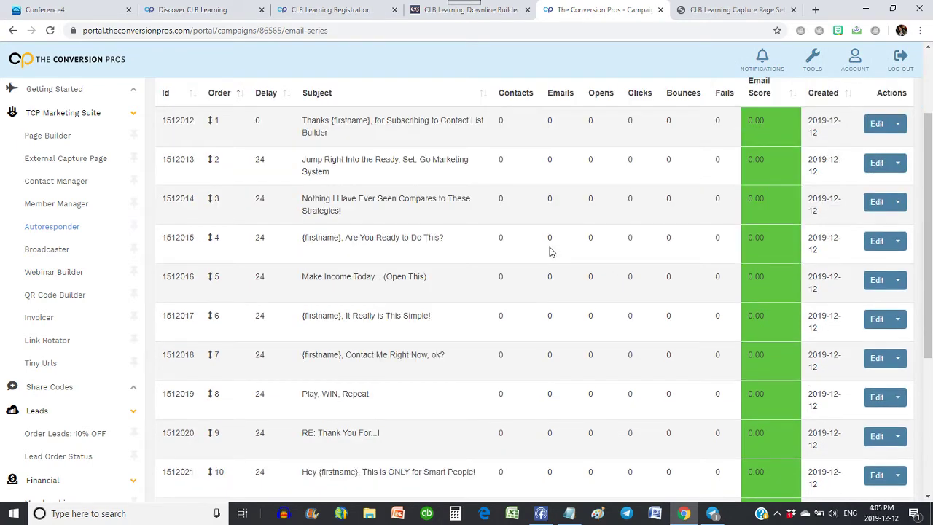
{"action": "scroll", "coordinate": [552, 252], "scroll_direction": "down", "scroll_amount": 3}
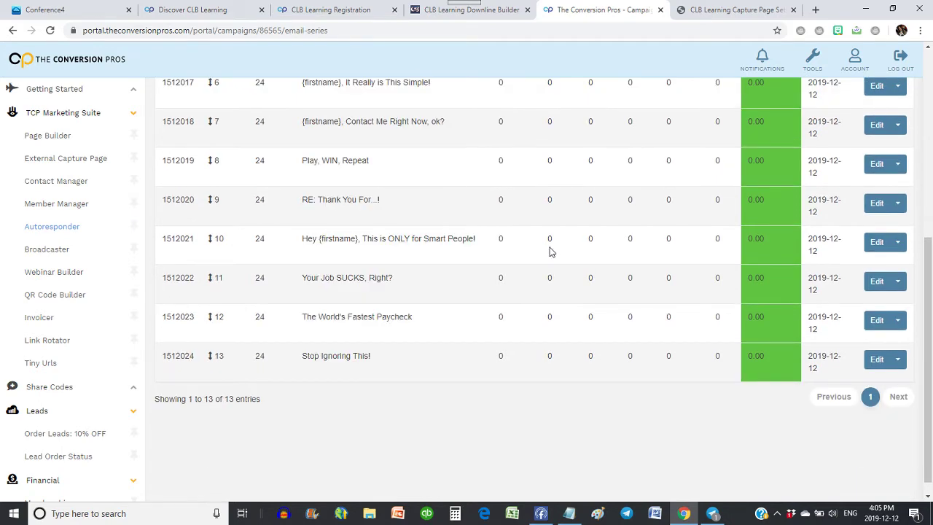
{"action": "scroll", "coordinate": [550, 251], "scroll_direction": "up", "scroll_amount": 5}
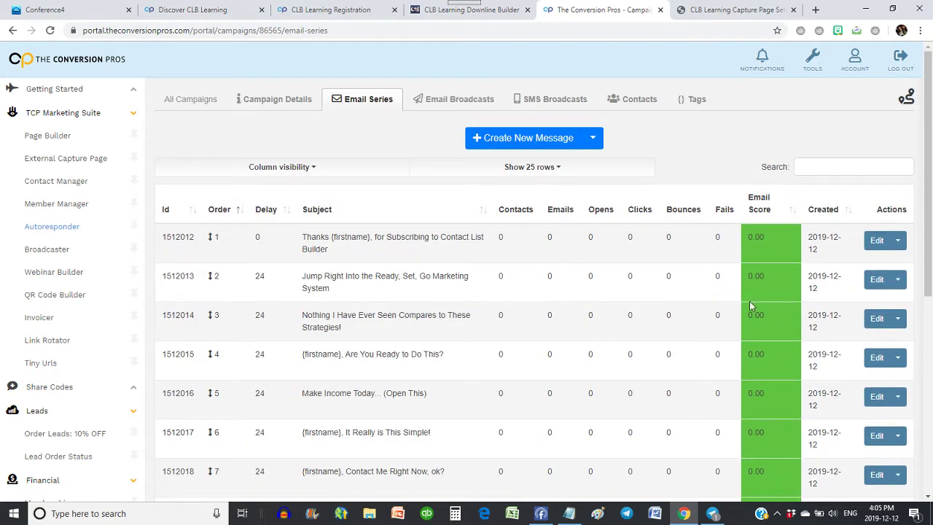
Open the first welcome email and update its signup link with the user's affiliate ID.
{"action": "left_click", "coordinate": [879, 242]}
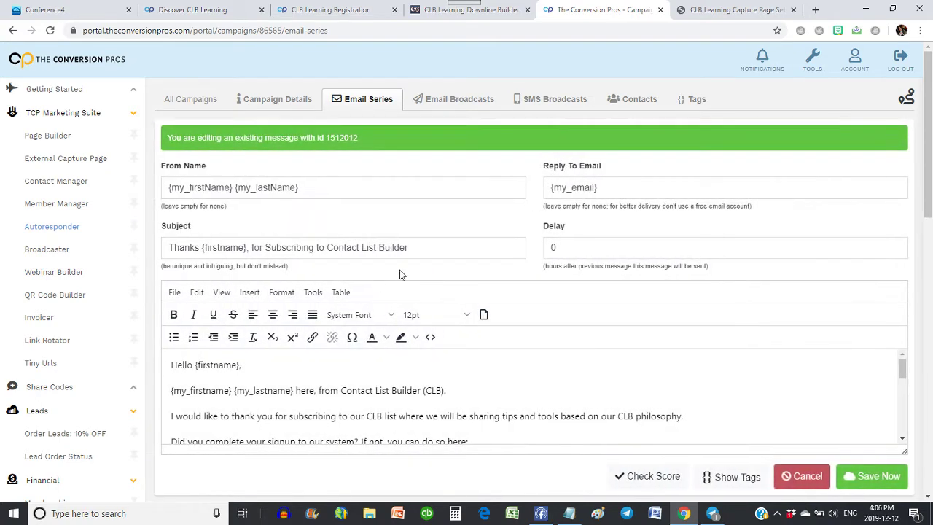
{"action": "scroll", "coordinate": [583, 285], "scroll_direction": "down", "scroll_amount": 2}
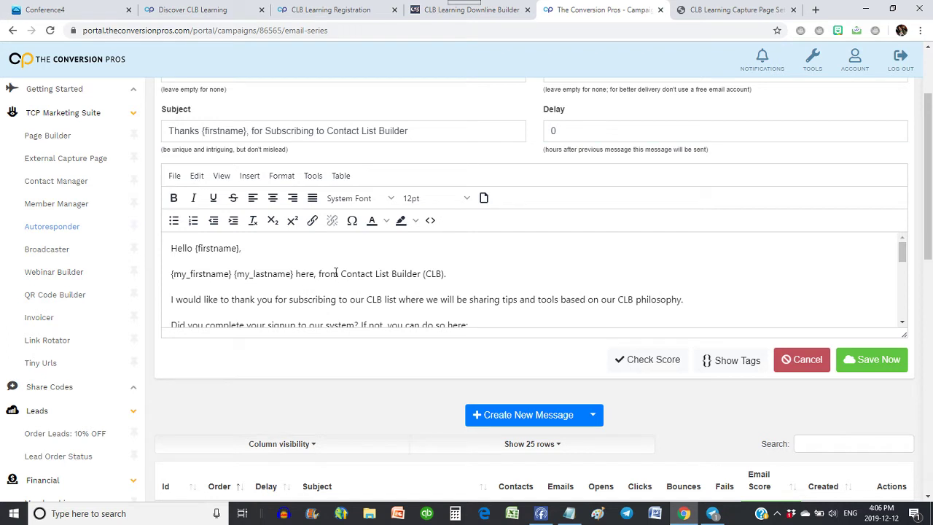
{"action": "scroll", "coordinate": [282, 286], "scroll_direction": "down", "scroll_amount": 1}
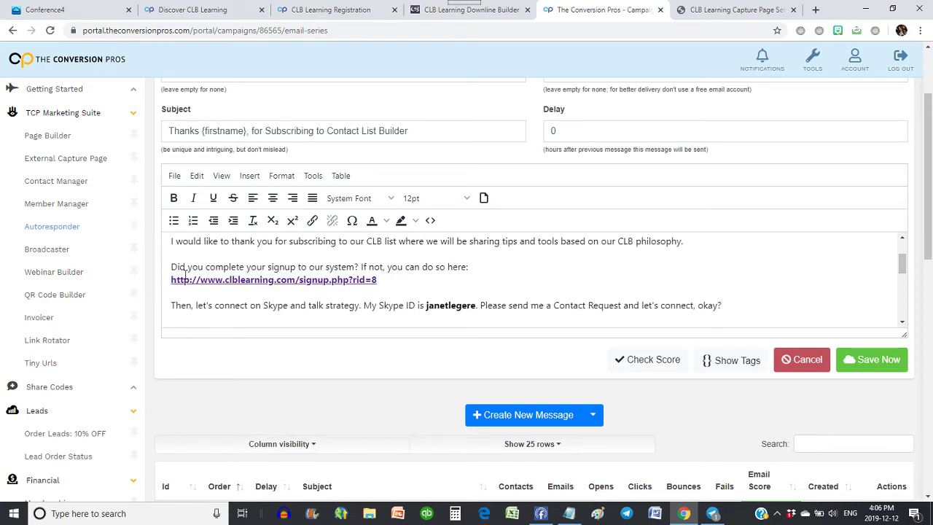
{"action": "triple_click", "coordinate": [378, 282]}
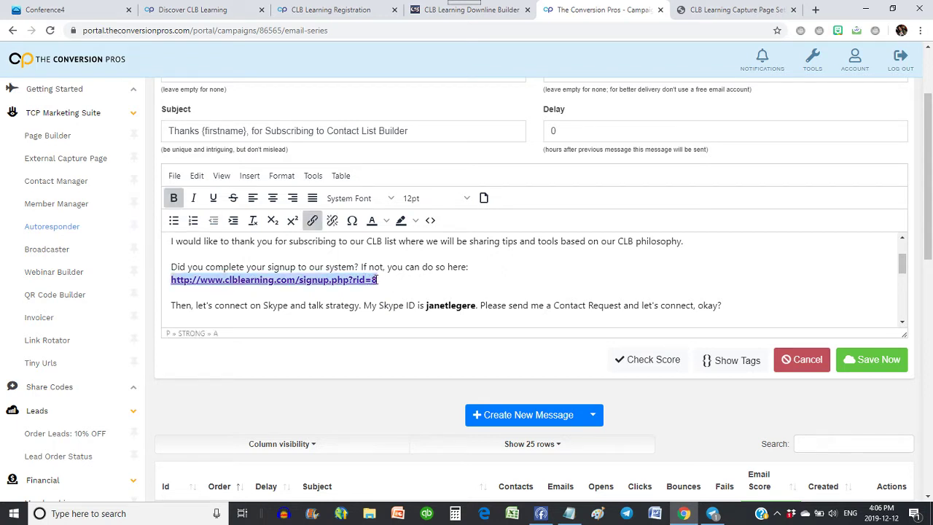
{"action": "left_click", "coordinate": [311, 220]}
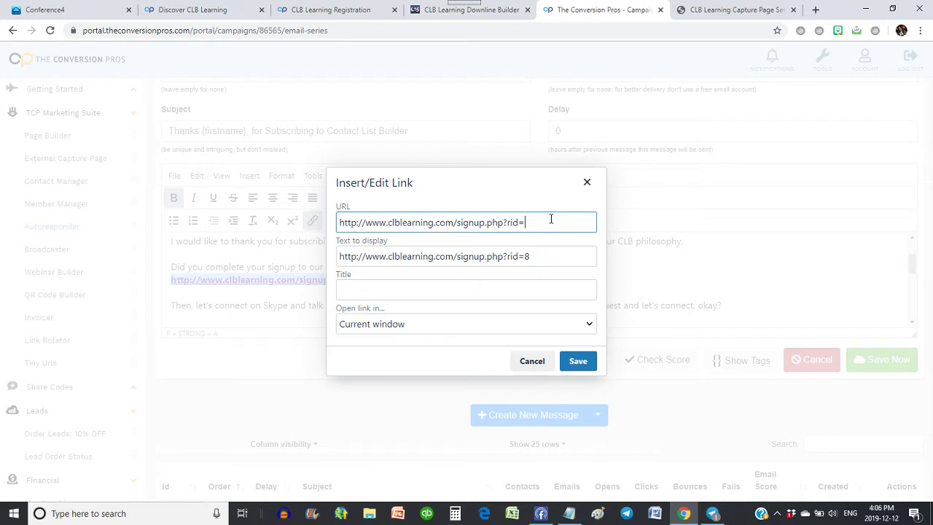
{"action": "left_click", "coordinate": [539, 265]}
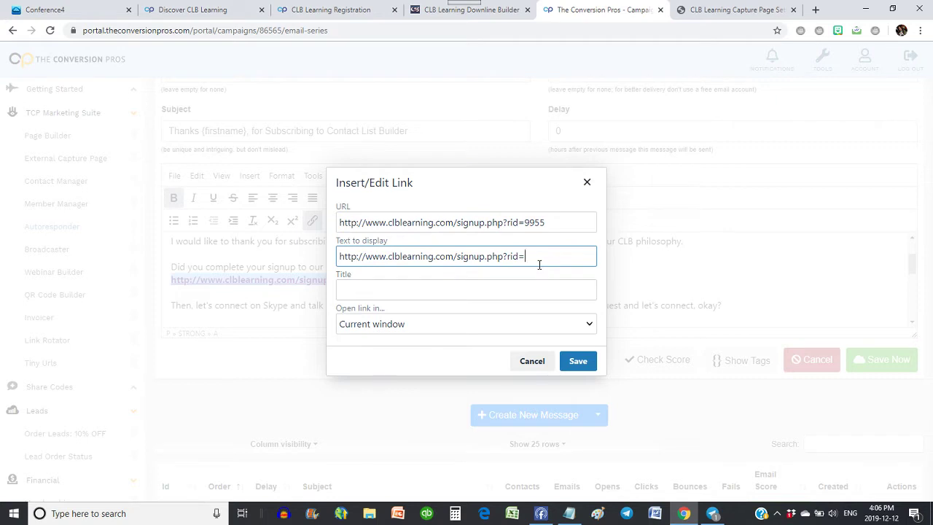
{"action": "left_click", "coordinate": [578, 361]}
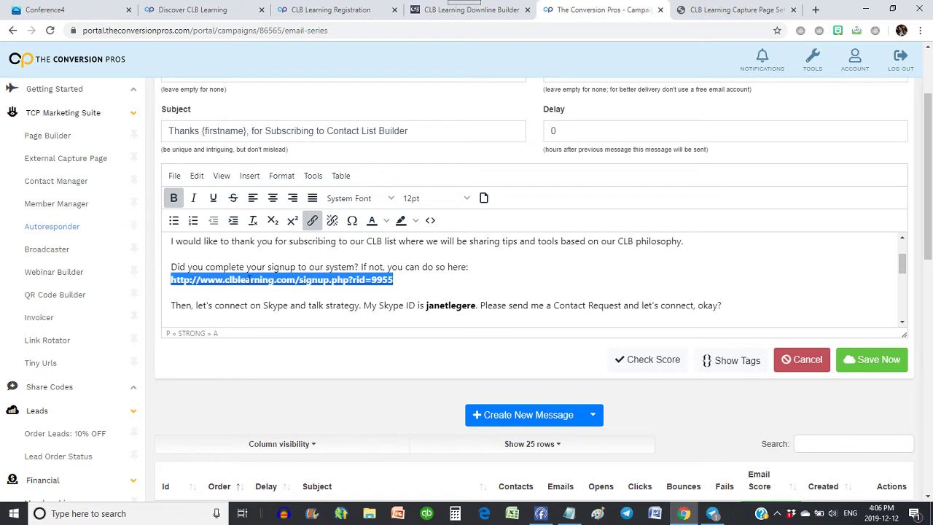
Recheck the signup link's settings and confirm them.
{"action": "left_click", "coordinate": [260, 277]}
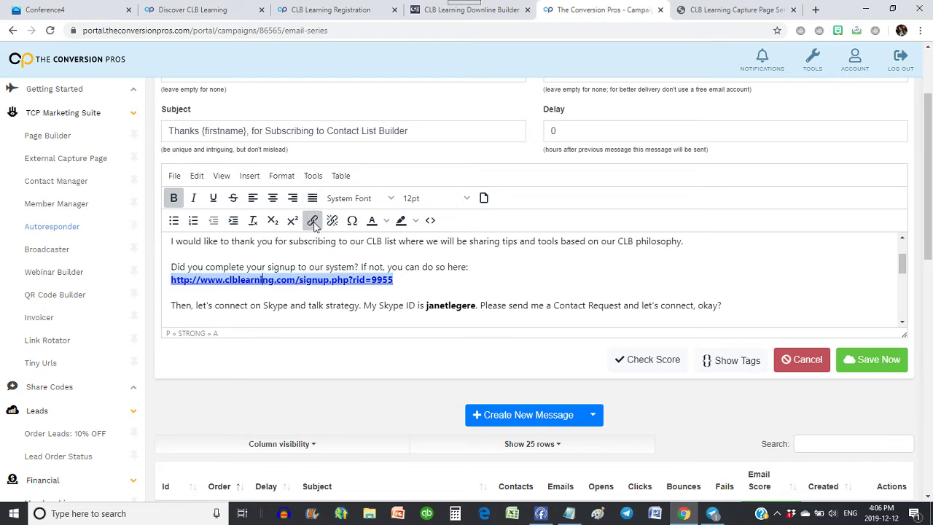
{"action": "left_click", "coordinate": [313, 220]}
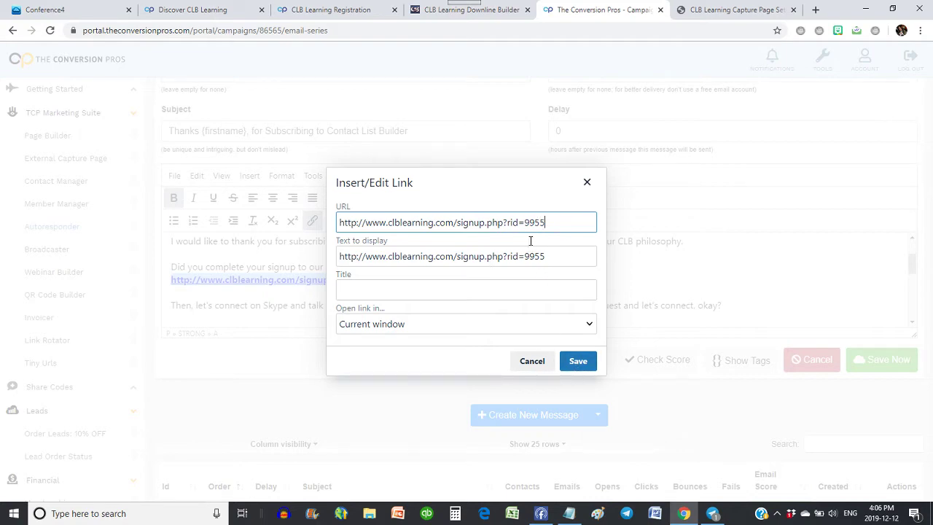
{"action": "left_click", "coordinate": [573, 363]}
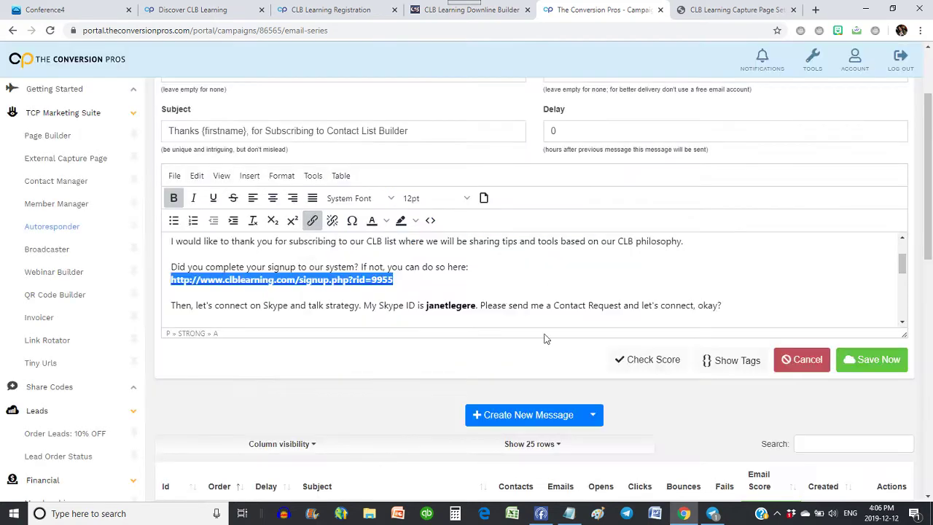
Replace the old Skype ID in the email text with the user's own ID.
{"action": "scroll", "coordinate": [517, 289], "scroll_direction": "down", "scroll_amount": 1}
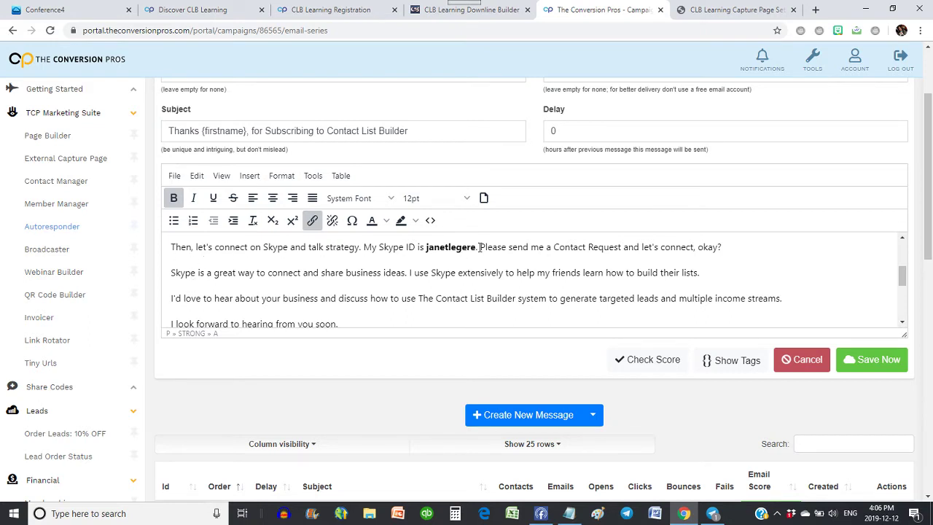
{"action": "left_click_drag", "start_coordinate": [478, 247], "coordinate": [426, 247]}
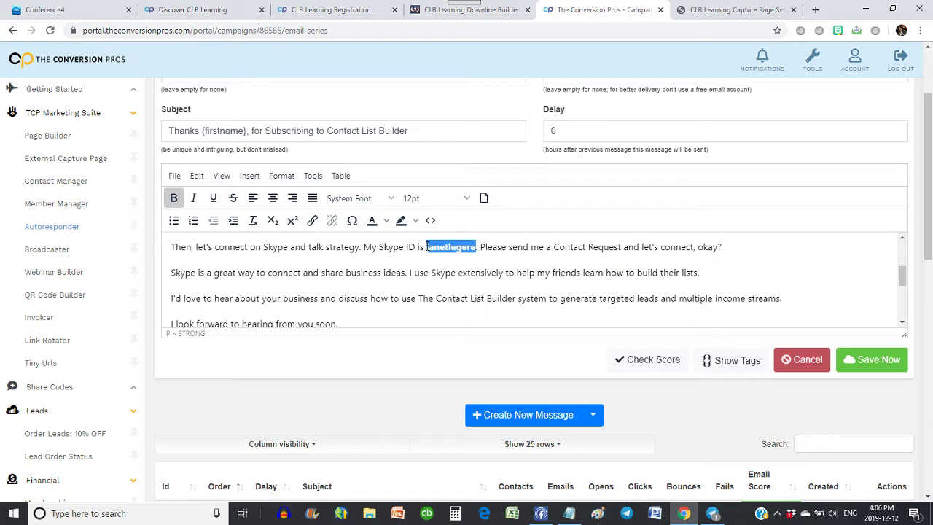
{"action": "type", "text": "tucker"}
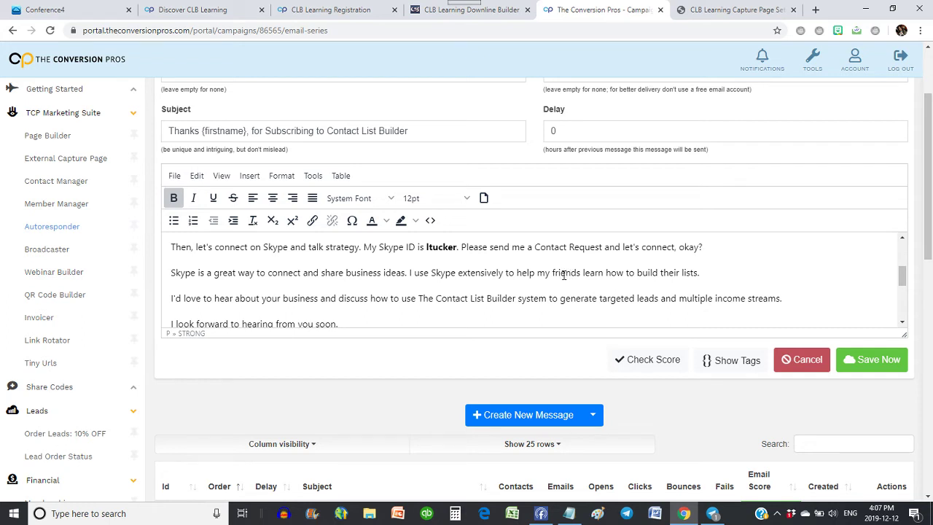
Replace both Skype paragraphs with 'Connect with me on Facebook. my deattails are below.'.
{"action": "left_click", "coordinate": [172, 246]}
{"action": "scroll", "coordinate": [390, 281], "scroll_direction": "up", "scroll_amount": 1}
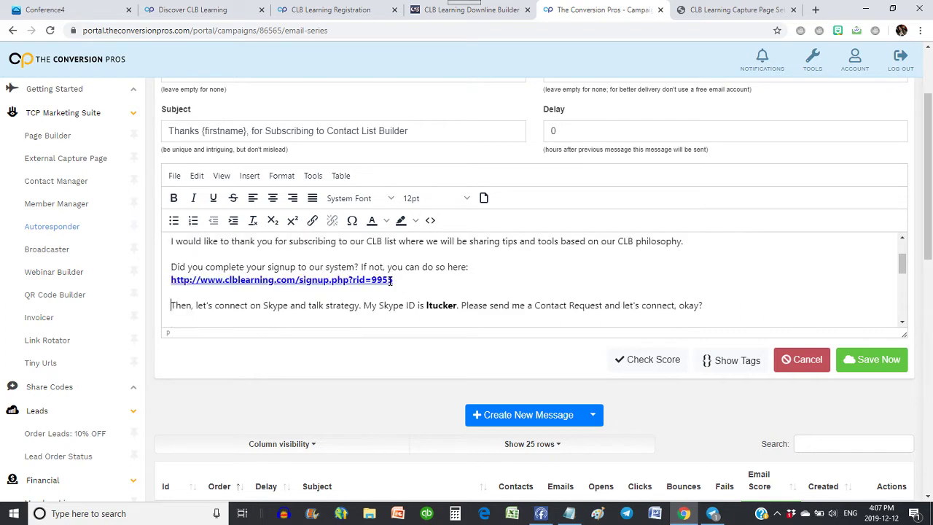
{"action": "scroll", "coordinate": [495, 290], "scroll_direction": "down", "scroll_amount": 1}
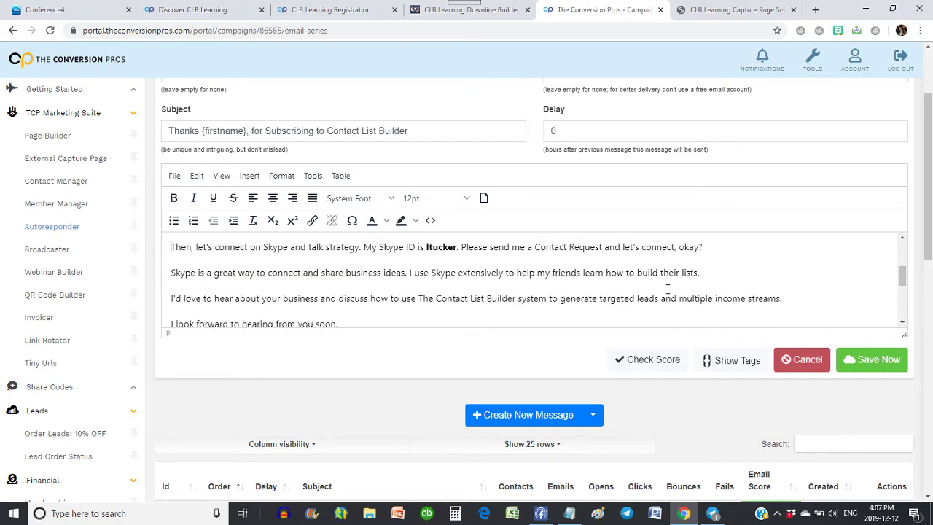
{"action": "left_click", "coordinate": [706, 273], "text": "shift"}
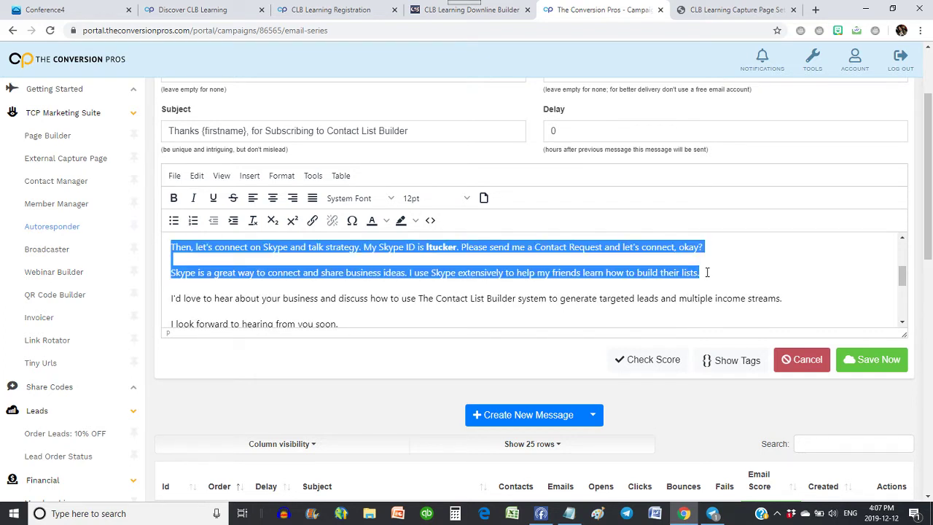
{"action": "key", "text": "BackSpace"}
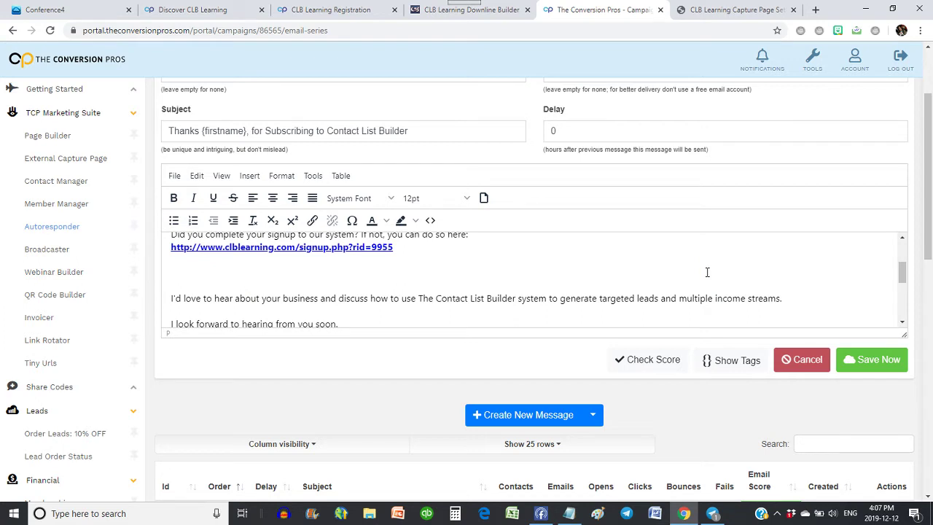
{"action": "type", "text": "Connect with me on Facebook."}
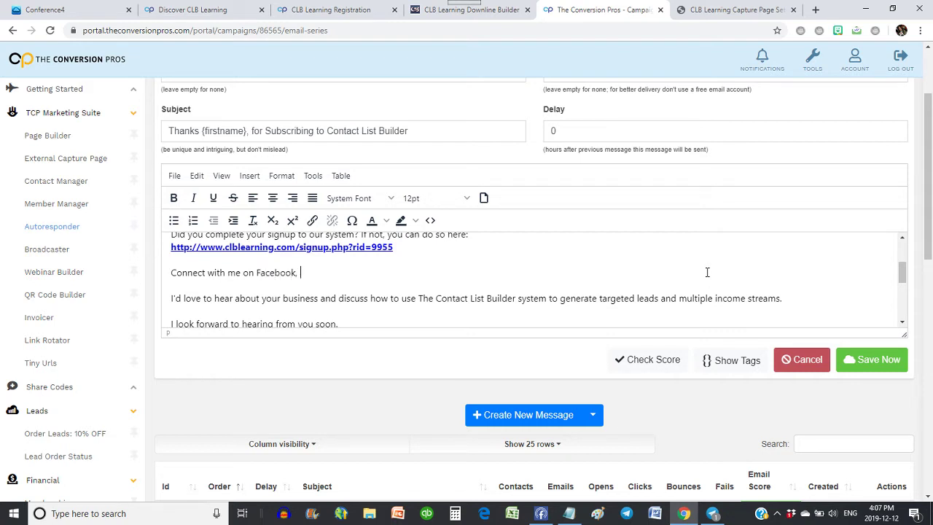
{"action": "type", "text": " my deattails are below."}
{"action": "scroll", "coordinate": [530, 280], "scroll_direction": "down", "scroll_amount": 1}
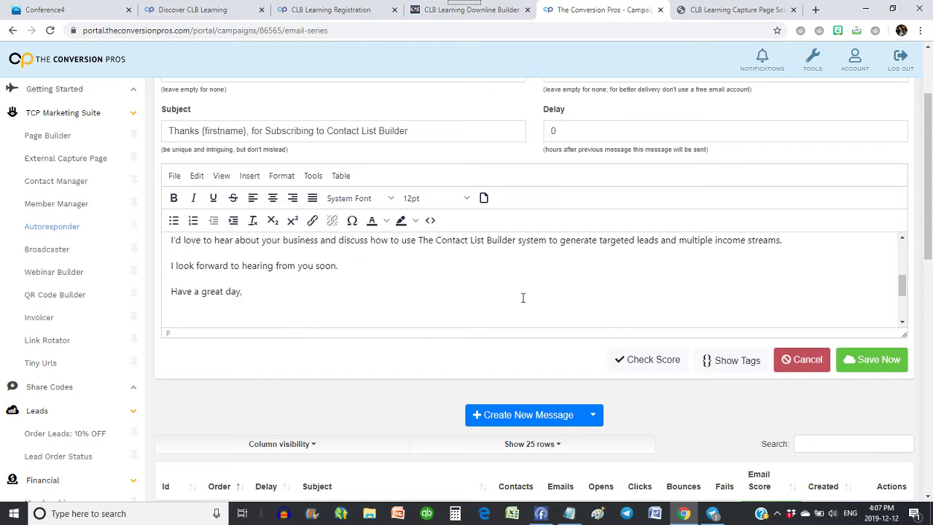
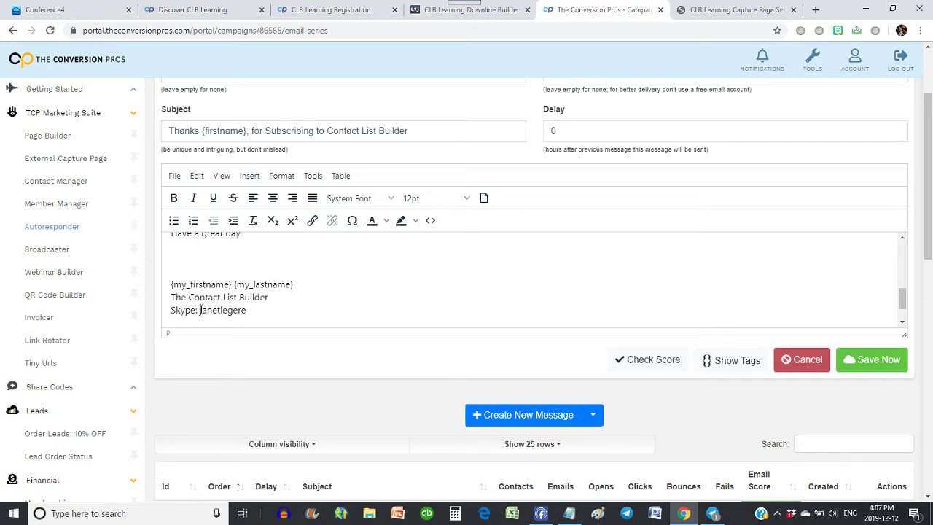
Replace the signature's Skype line with 'Facebook:' followed by the user's Facebook profile URL.
{"action": "key", "text": "shift+Home"}
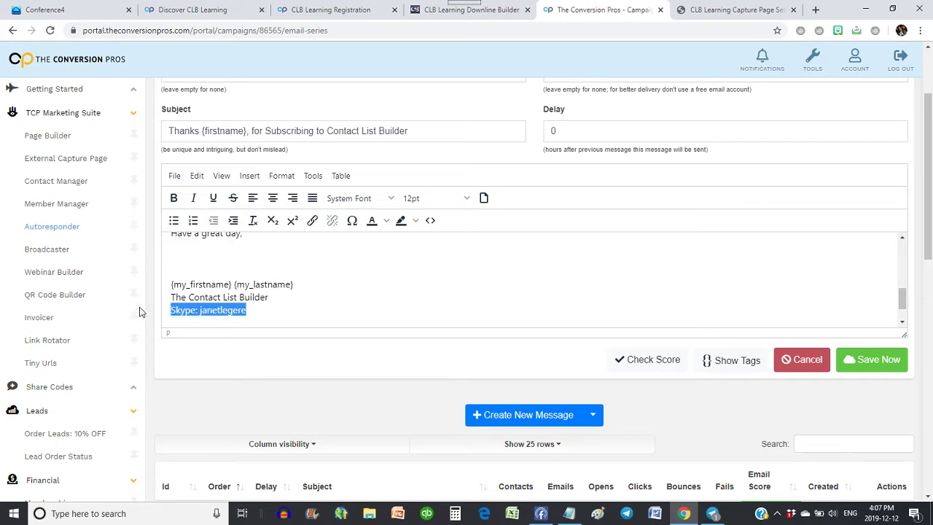
{"action": "type", "text": "Faceboo"}
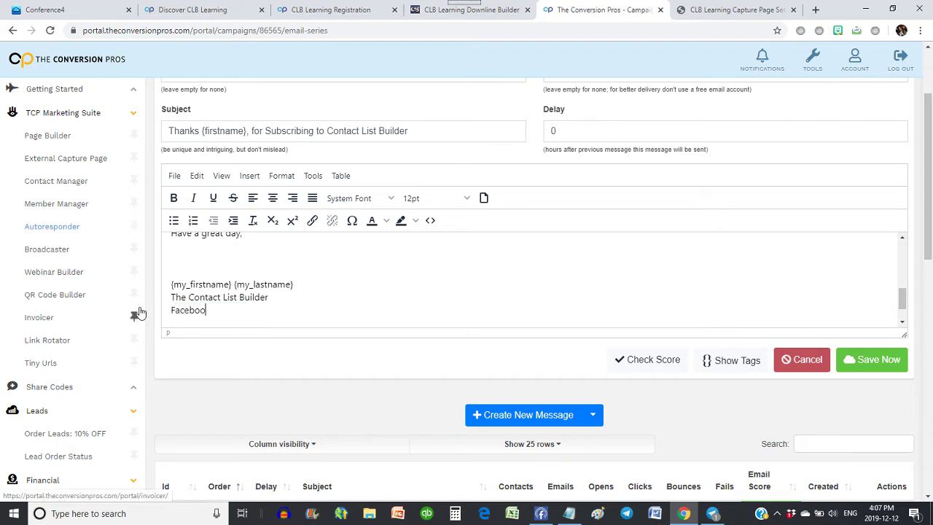
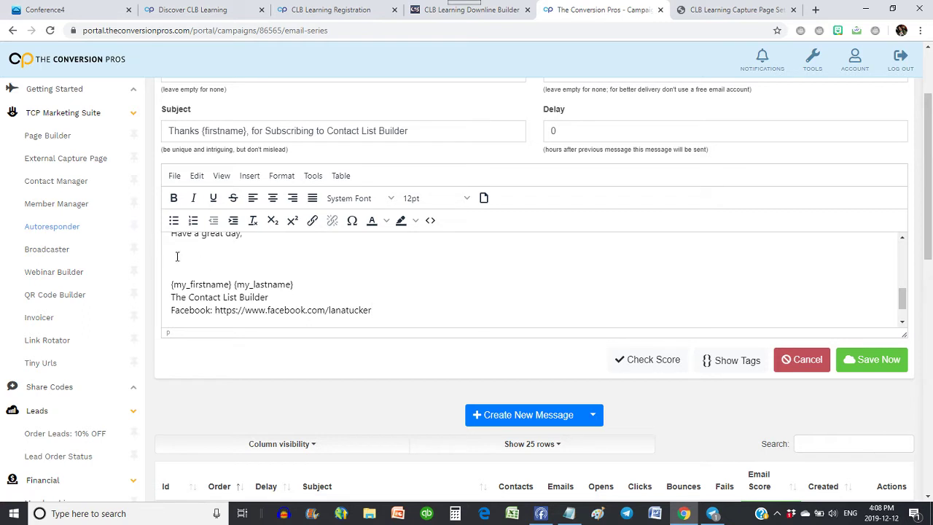
Begin inserting an image into the email from the editor's Insert > Image menu.
{"action": "left_click", "coordinate": [249, 176]}
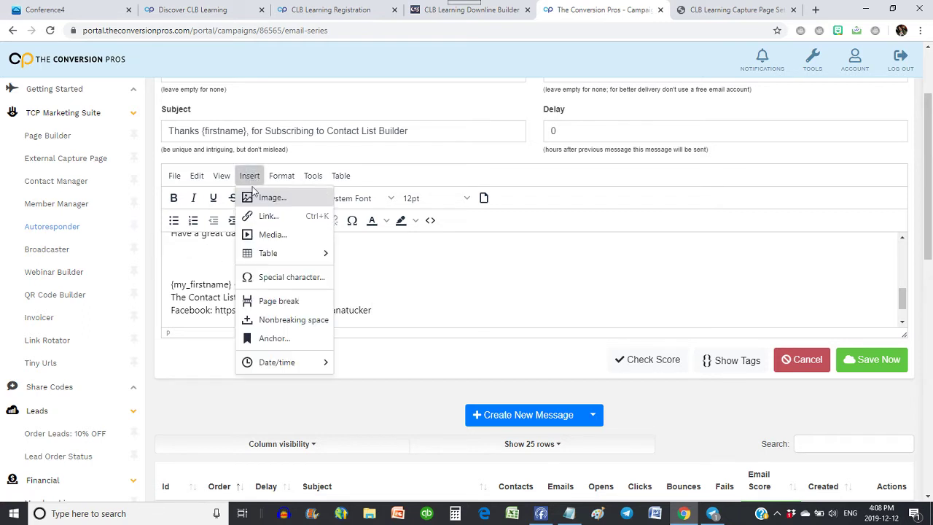
{"action": "left_click", "coordinate": [274, 200]}
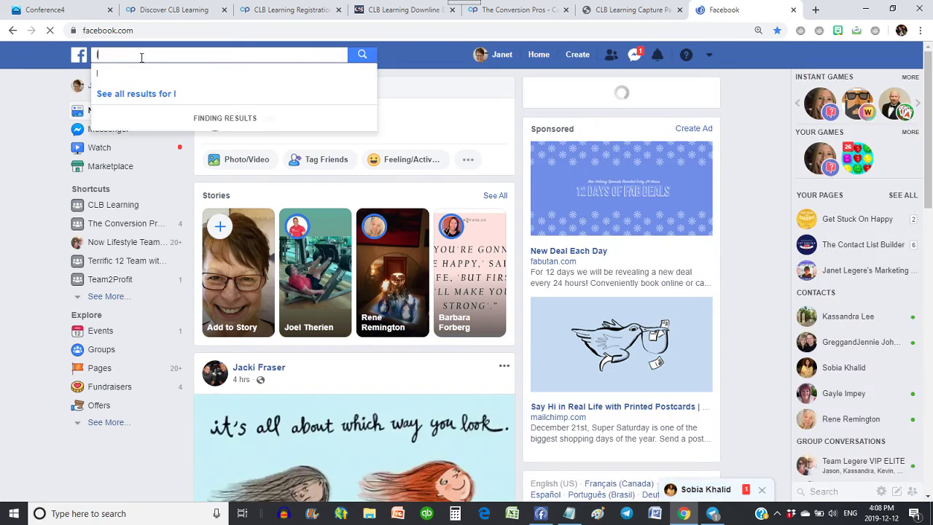
Search Facebook for the member, open their profile, and copy the profile picture's image address.
{"action": "type", "text": "a"}
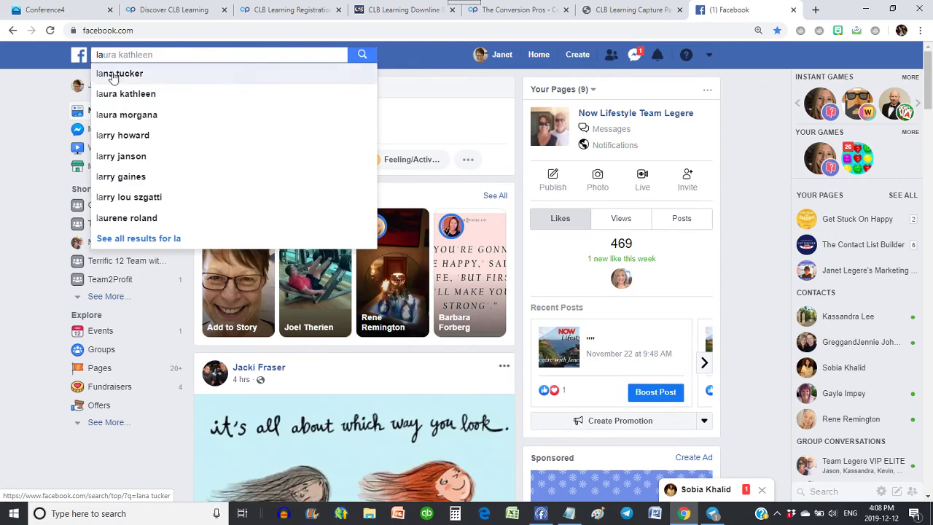
{"action": "left_click", "coordinate": [115, 73]}
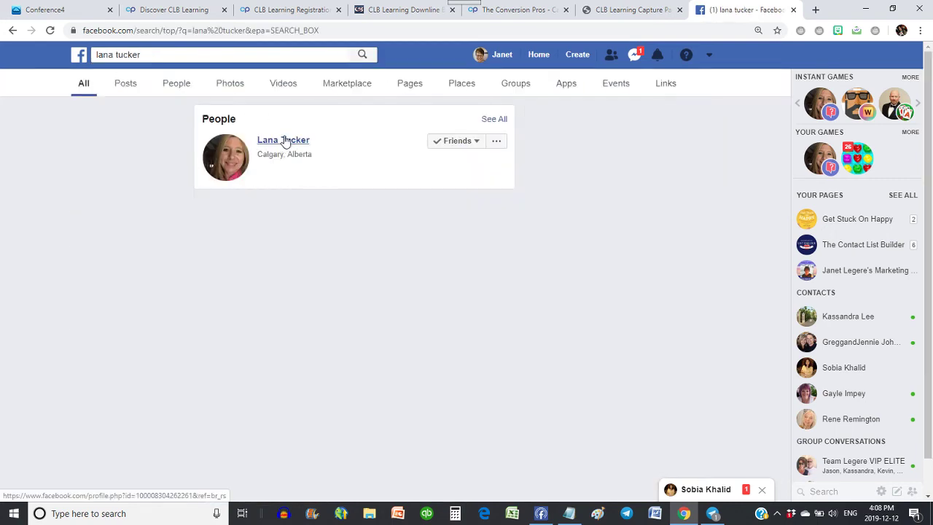
{"action": "left_click", "coordinate": [284, 140]}
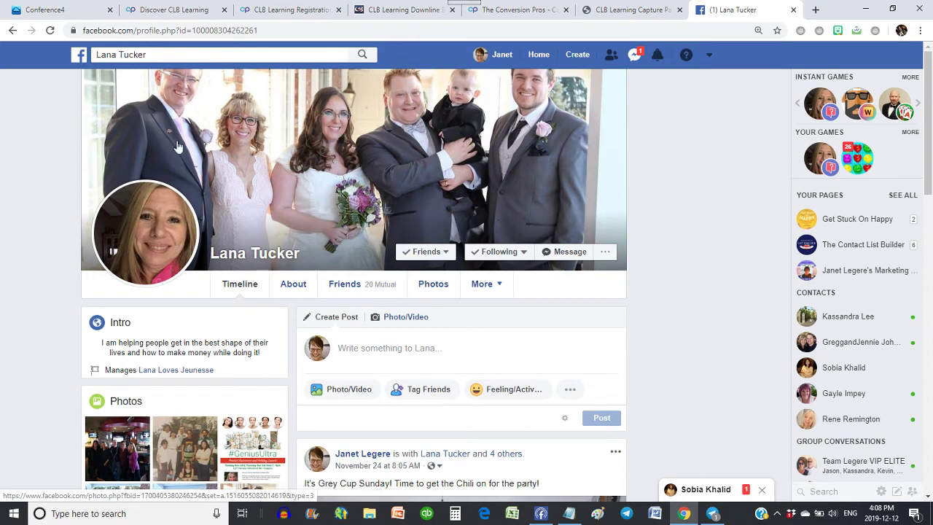
{"action": "right_click", "coordinate": [147, 223]}
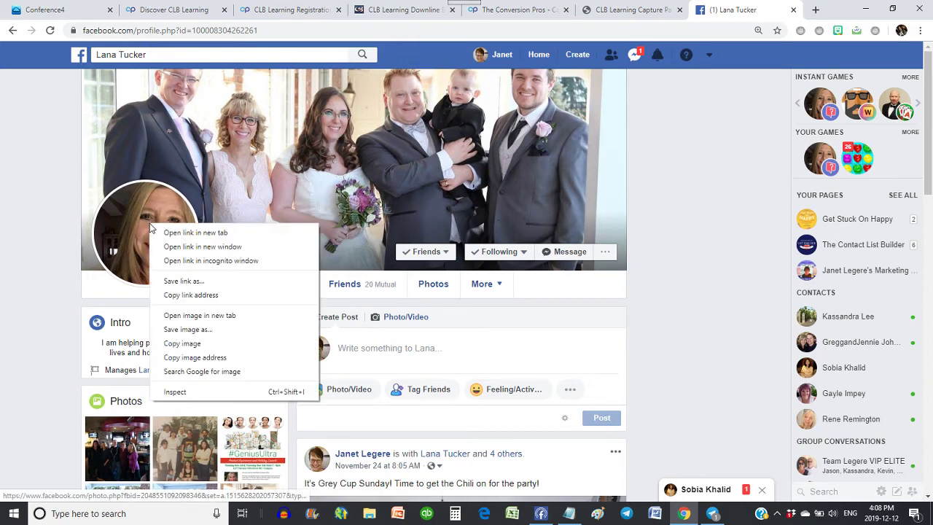
{"action": "left_click", "coordinate": [206, 357]}
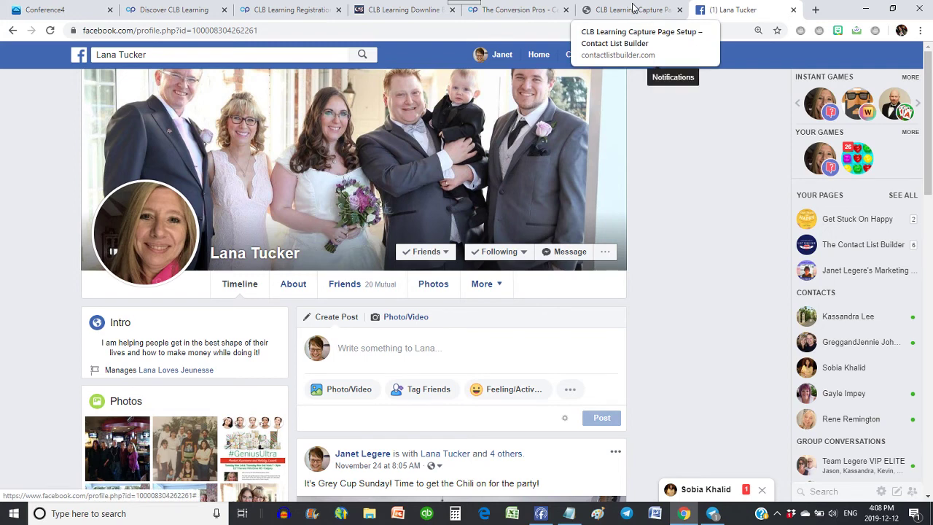
Insert the copied profile picture address as the email image, then save the first email.
{"action": "left_click", "coordinate": [518, 15]}
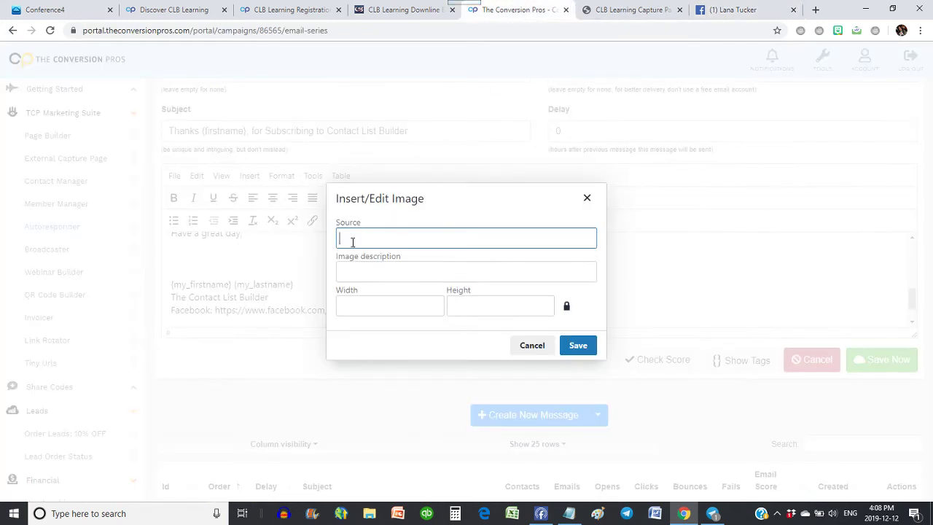
{"action": "key", "text": "ctrl+v"}
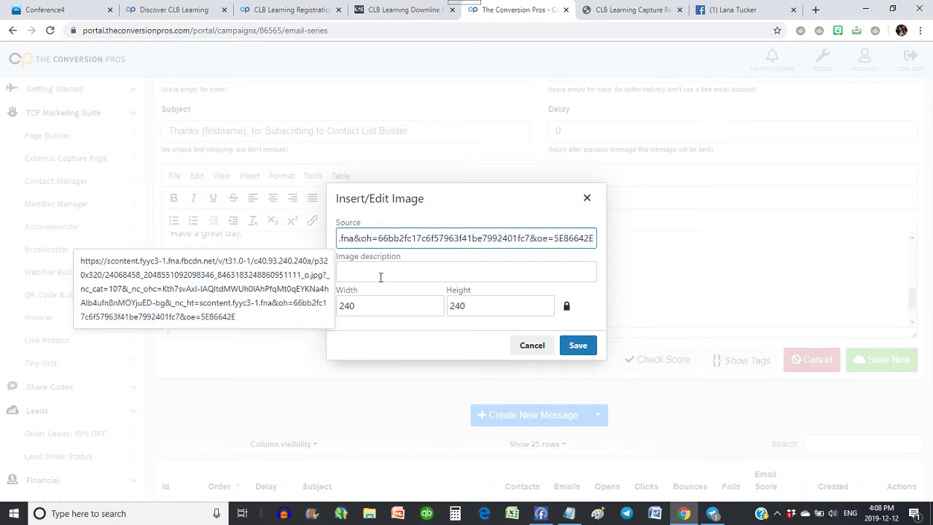
{"action": "left_click", "coordinate": [380, 275]}
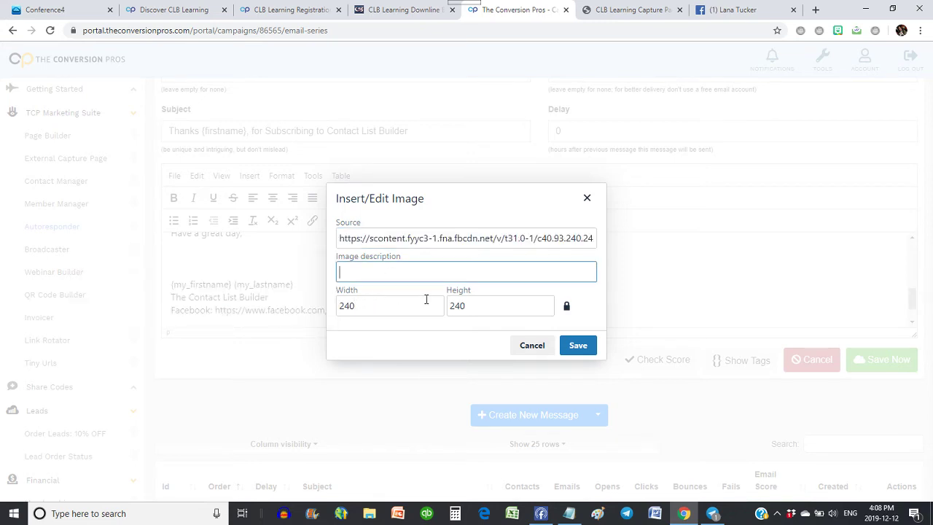
{"action": "left_click", "coordinate": [578, 347]}
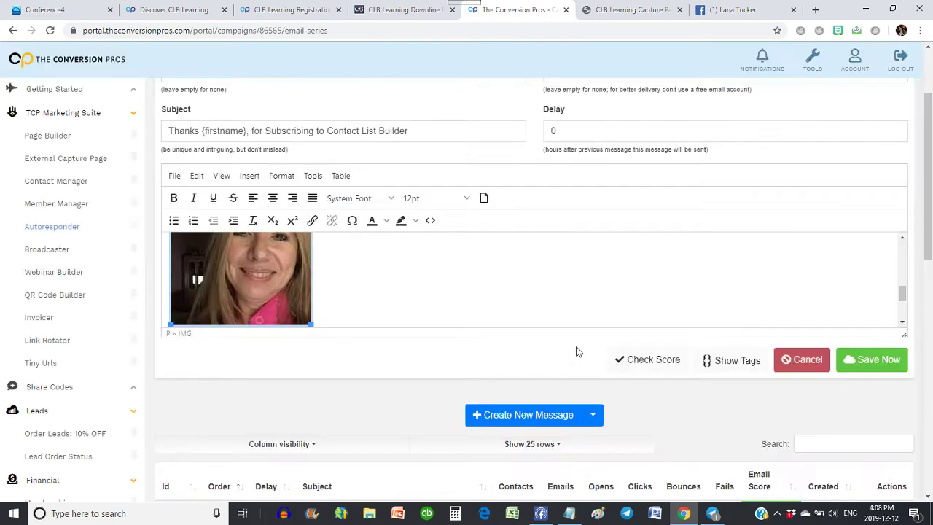
{"action": "left_click", "coordinate": [367, 285]}
{"action": "scroll", "coordinate": [367, 285], "scroll_direction": "down", "scroll_amount": 2}
{"action": "scroll", "coordinate": [368, 285], "scroll_direction": "down", "scroll_amount": 2}
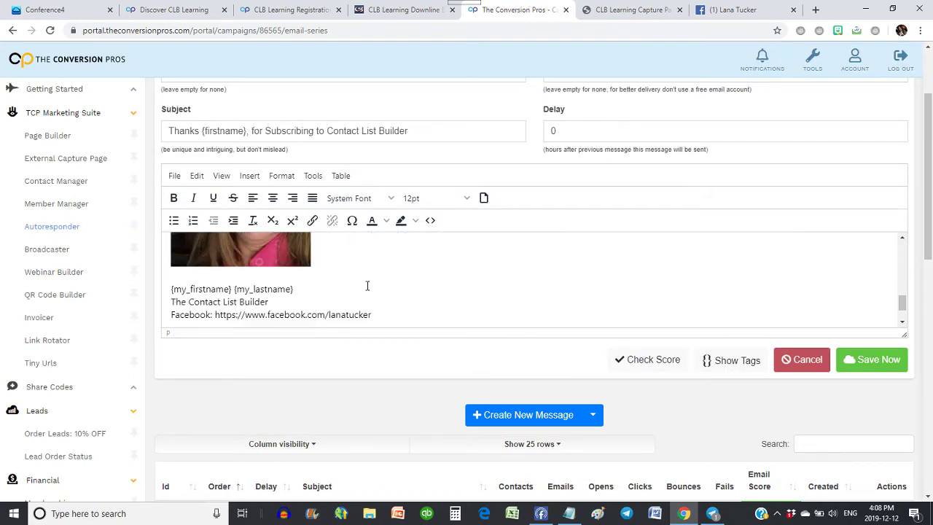
{"action": "left_click", "coordinate": [865, 359]}
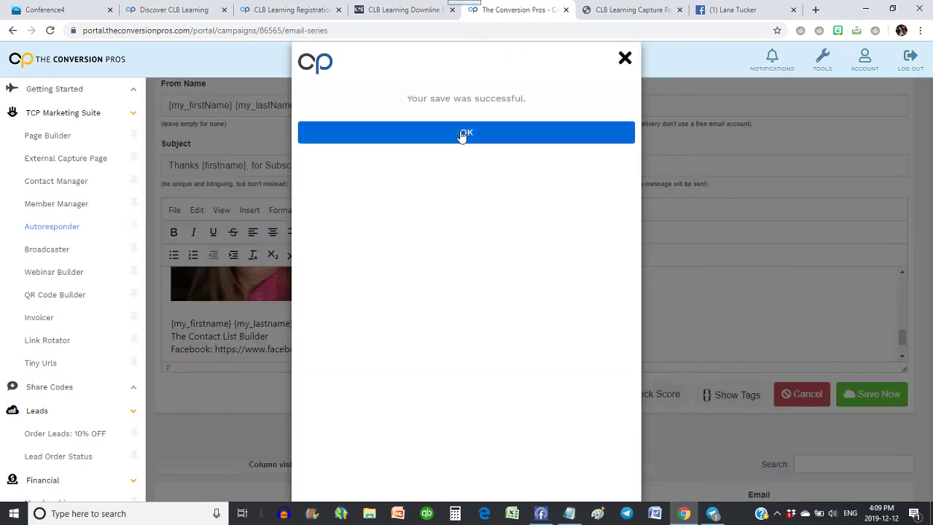
Dismiss the save notice and open email 2, 'Jump Right Into the Ready, Set, Go Marketing System', for editing.
{"action": "left_click", "coordinate": [474, 131]}
{"action": "scroll", "coordinate": [841, 291], "scroll_direction": "down", "scroll_amount": 2}
{"action": "scroll", "coordinate": [903, 273], "scroll_direction": "down", "scroll_amount": 3}
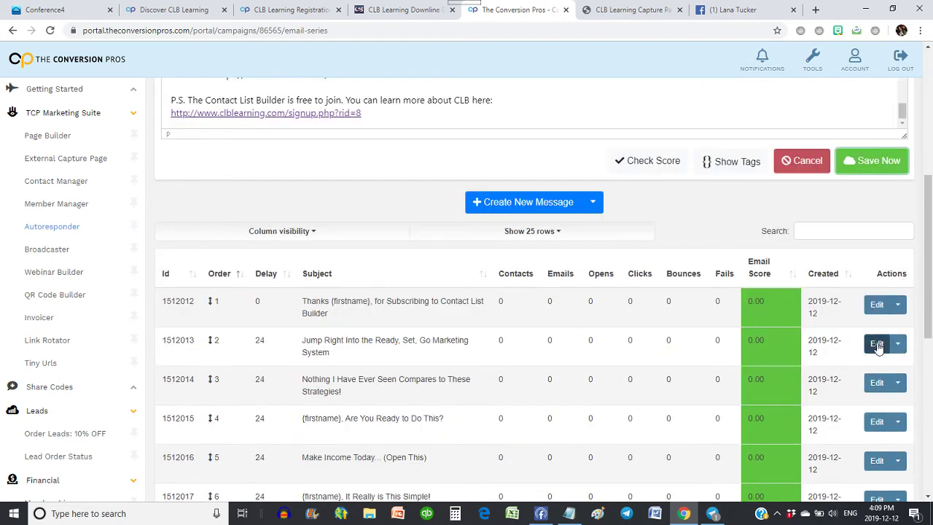
{"action": "left_click", "coordinate": [878, 345]}
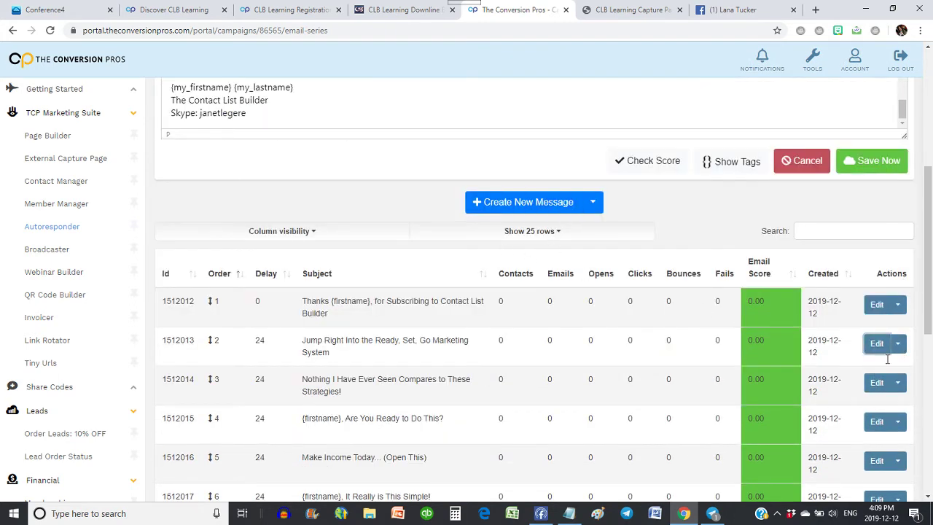
{"action": "scroll", "coordinate": [461, 228], "scroll_direction": "up", "scroll_amount": 2}
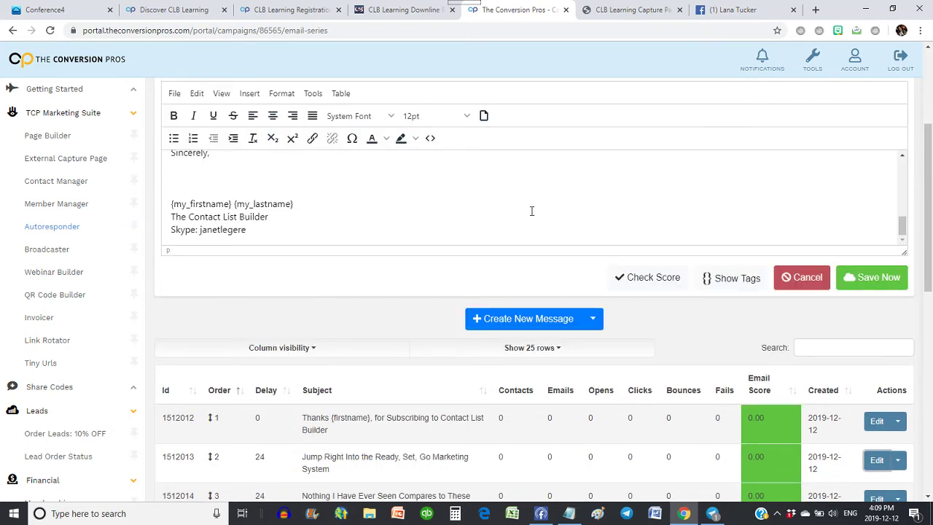
{"action": "scroll", "coordinate": [558, 220], "scroll_direction": "up", "scroll_amount": 5}
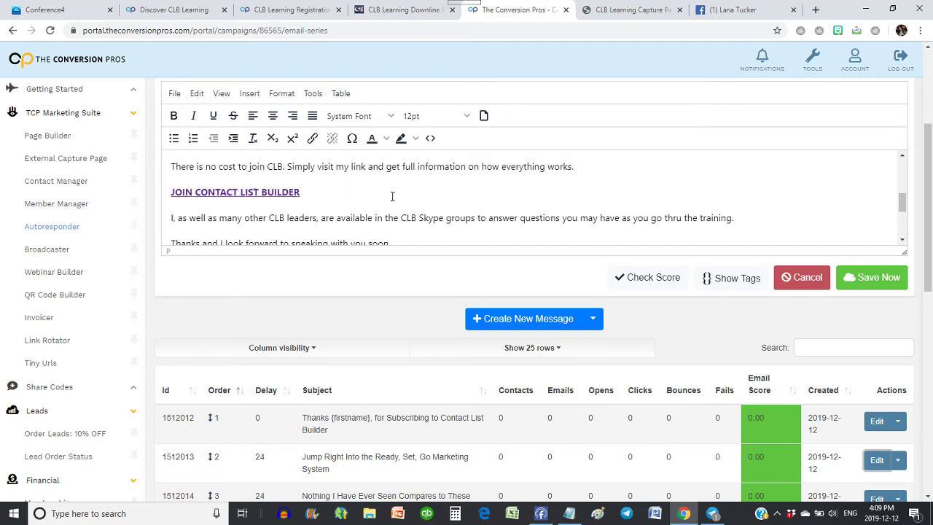
{"action": "scroll", "coordinate": [392, 197], "scroll_direction": "up", "scroll_amount": 2}
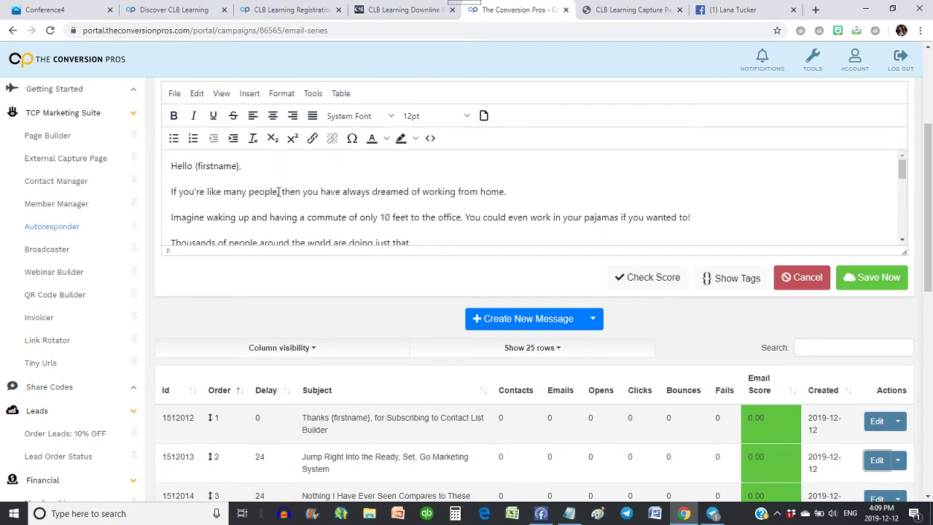
{"action": "scroll", "coordinate": [279, 192], "scroll_direction": "down", "scroll_amount": 2}
{"action": "scroll", "coordinate": [350, 195], "scroll_direction": "down", "scroll_amount": 2}
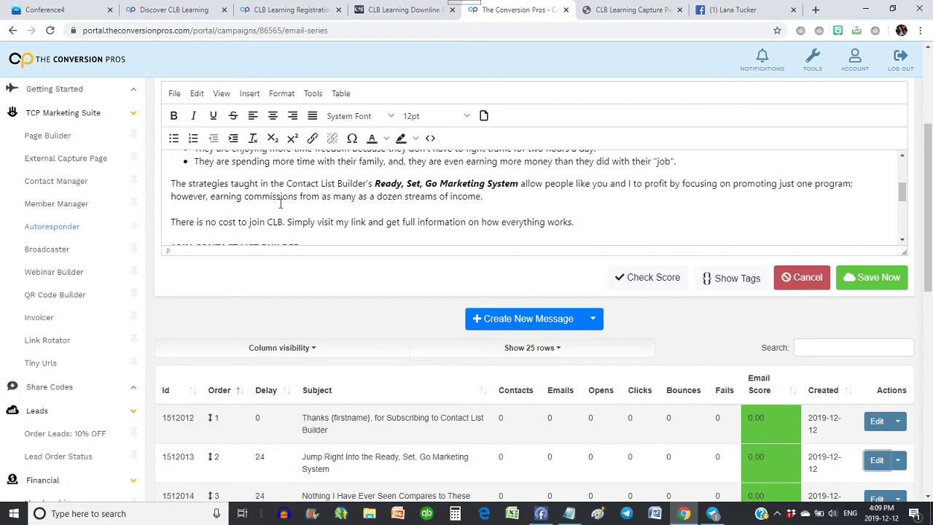
{"action": "scroll", "coordinate": [280, 204], "scroll_direction": "down", "scroll_amount": 2}
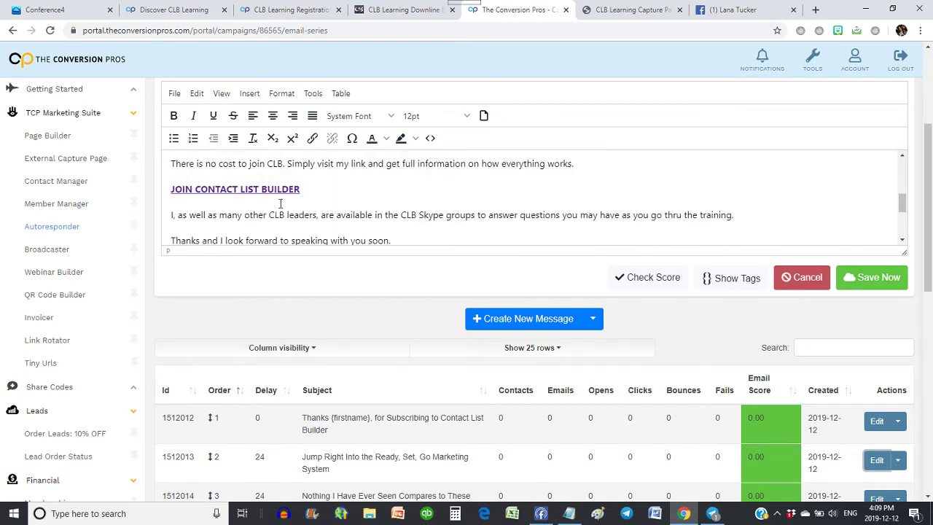
Point the JOIN CONTACT LIST BUILDER link at the member's own referral signup URL.
{"action": "triple_click", "coordinate": [209, 188]}
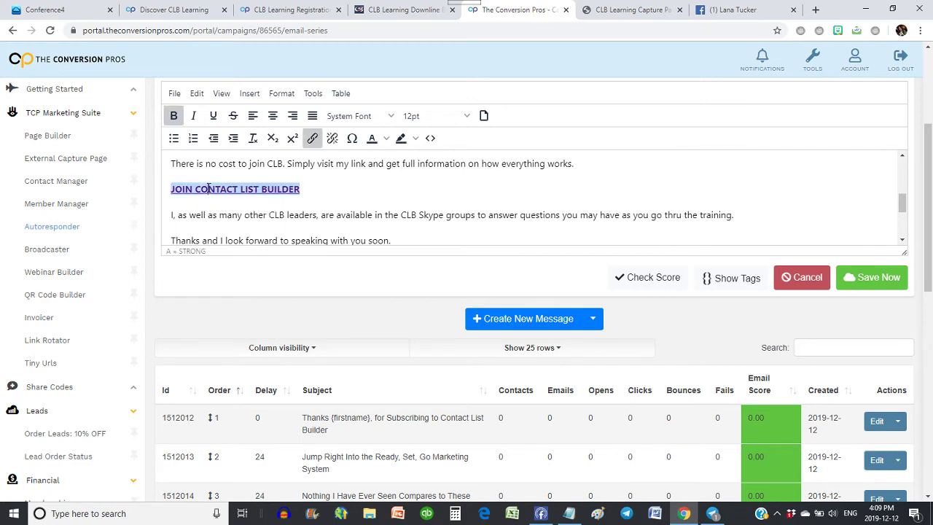
{"action": "left_click", "coordinate": [313, 139]}
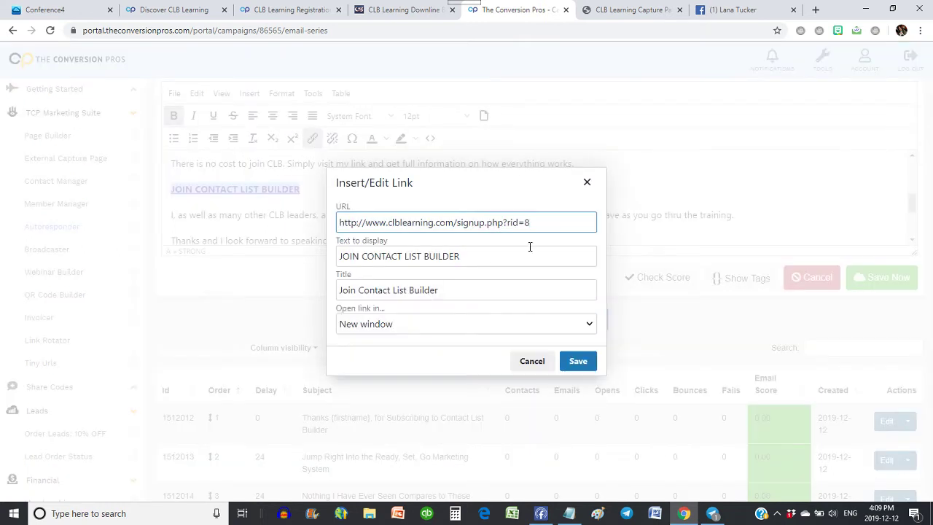
{"action": "key", "text": "BackSpace"}
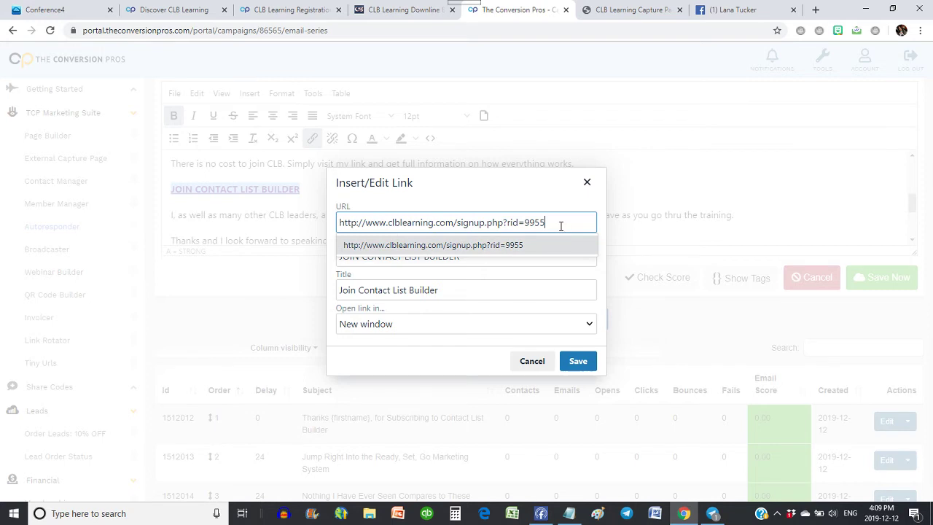
{"action": "left_click", "coordinate": [583, 361]}
Delete the Skype contact line from the email's signature.
{"action": "scroll", "coordinate": [345, 215], "scroll_direction": "down", "scroll_amount": 5}
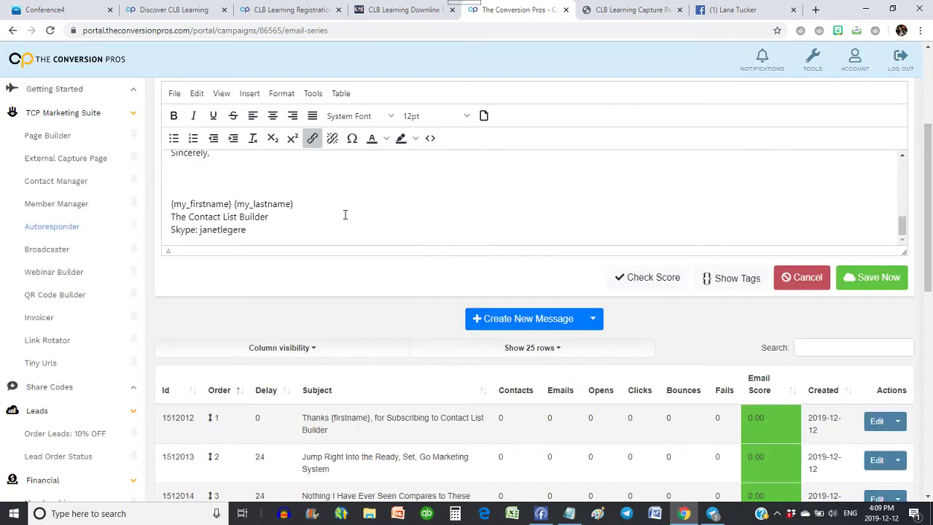
{"action": "left_click_drag", "start_coordinate": [253, 229], "coordinate": [146, 229]}
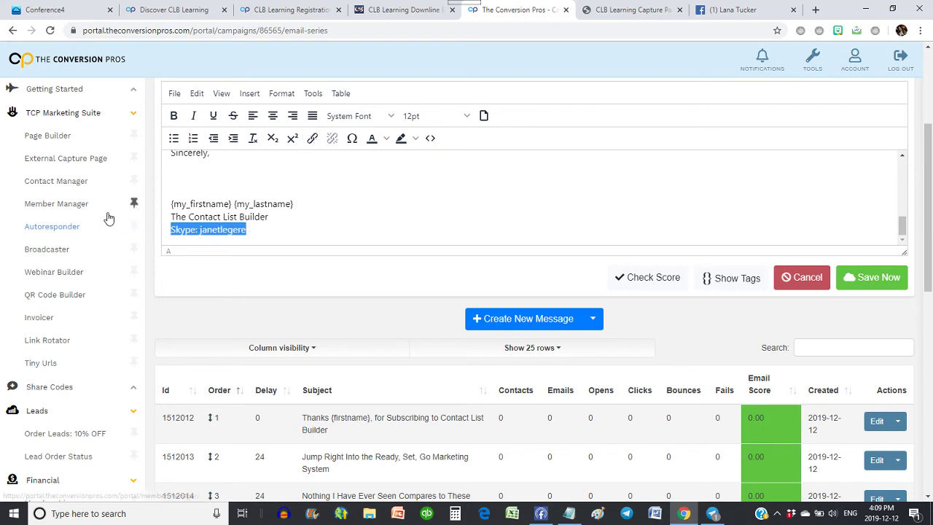
{"action": "key", "text": "BackSpace"}
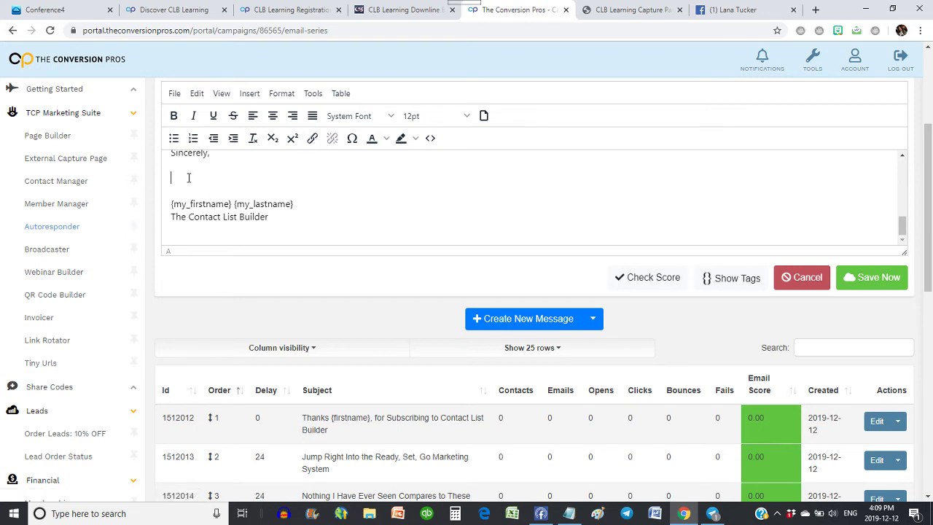
Insert the profile picture from its pasted URL at 240×240 above the signature name lines.
{"action": "left_click", "coordinate": [249, 94]}
{"action": "left_click", "coordinate": [268, 117]}
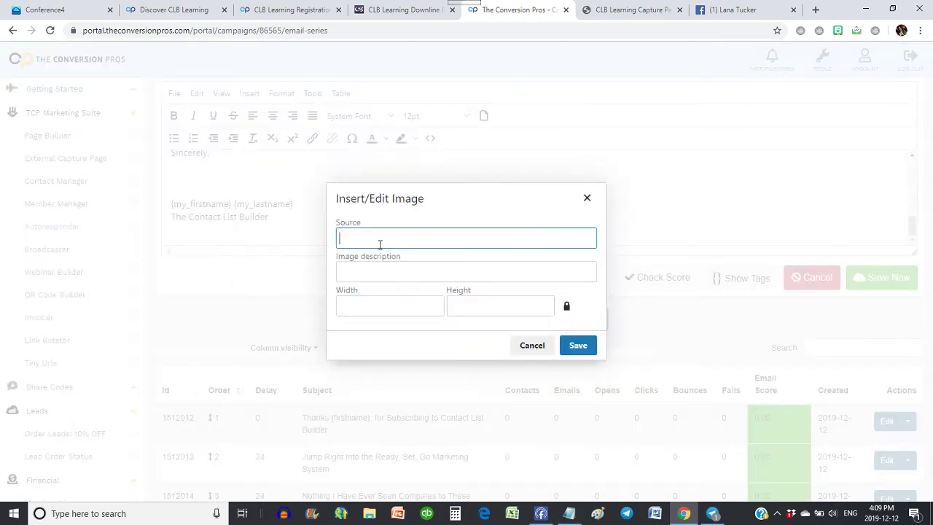
{"action": "key", "text": "ctrl+v"}
{"action": "left_click", "coordinate": [399, 307]}
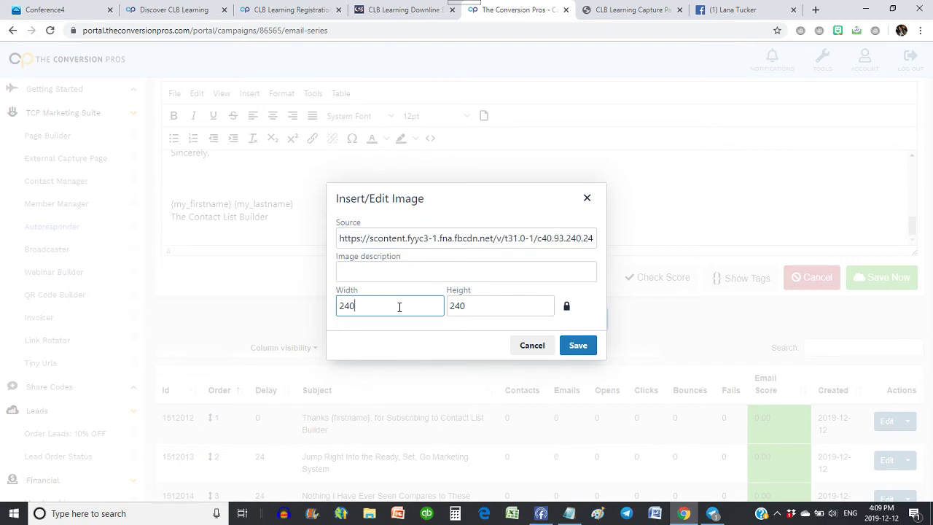
{"action": "left_click", "coordinate": [587, 345]}
{"action": "scroll", "coordinate": [369, 212], "scroll_direction": "down", "scroll_amount": 1}
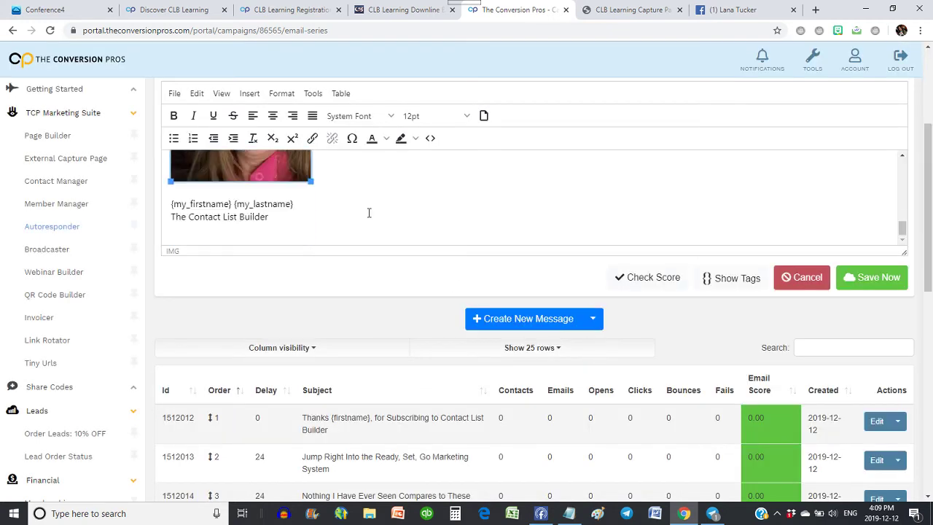
{"action": "scroll", "coordinate": [369, 212], "scroll_direction": "up", "scroll_amount": 1}
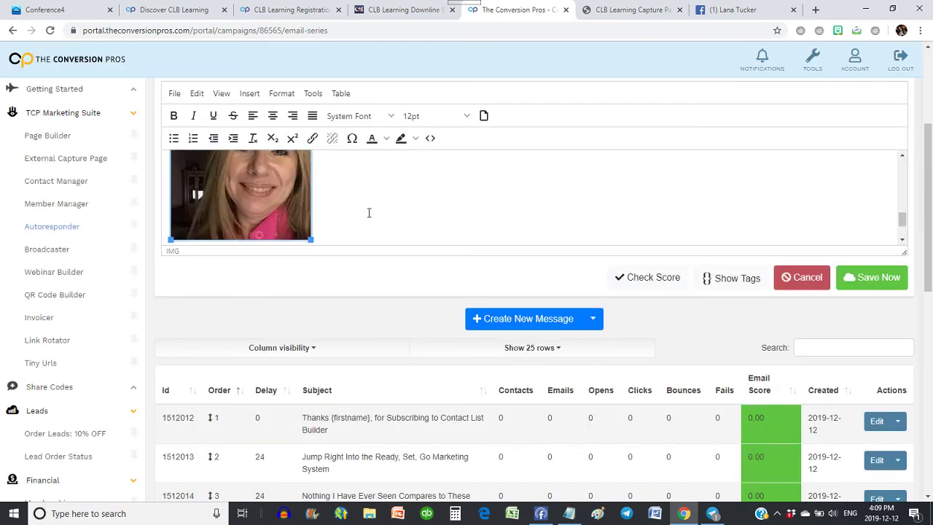
{"action": "scroll", "coordinate": [376, 207], "scroll_direction": "down", "scroll_amount": 1}
Add a signature line with the member's Phone/Whatsapp number, ending in '(Canada)'.
{"action": "left_click", "coordinate": [299, 220]}
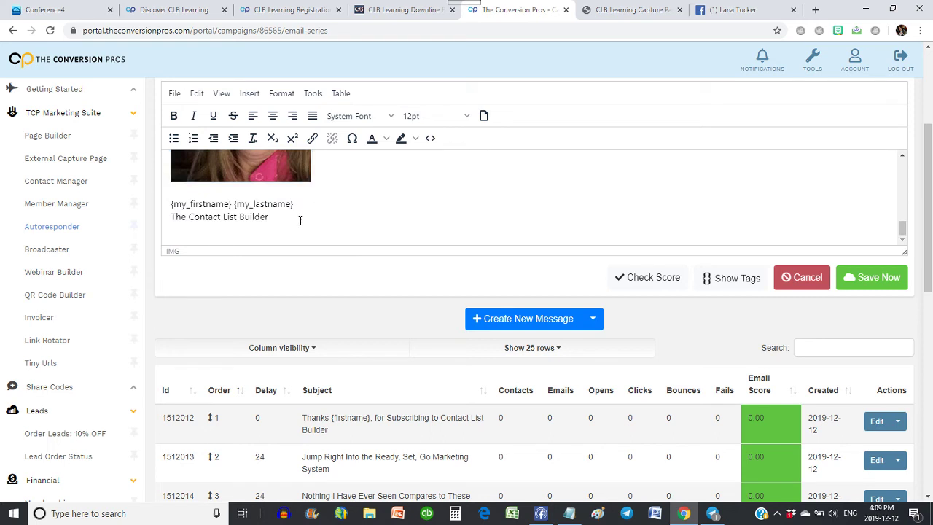
{"action": "key", "text": "Return"}
{"action": "key", "text": "Return"}
{"action": "type", "text": "Phone/W"}
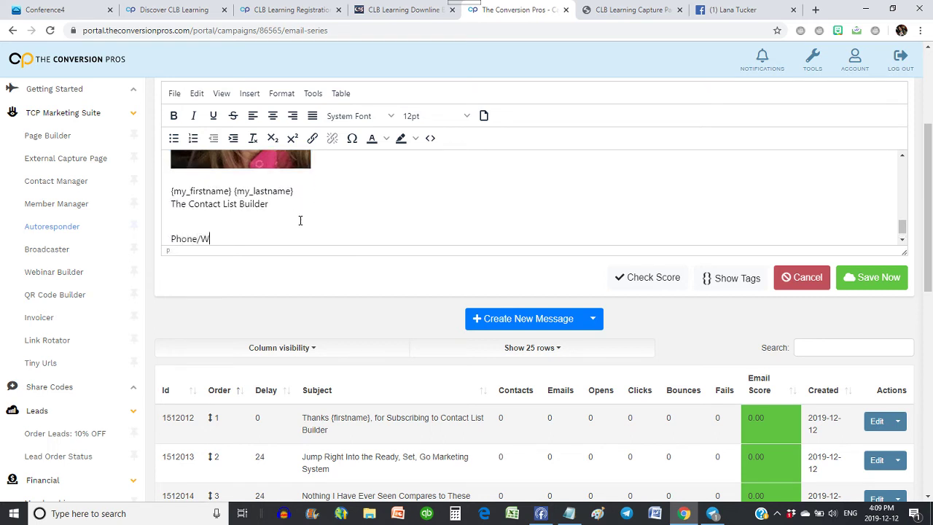
{"action": "type", "text": "ada"}
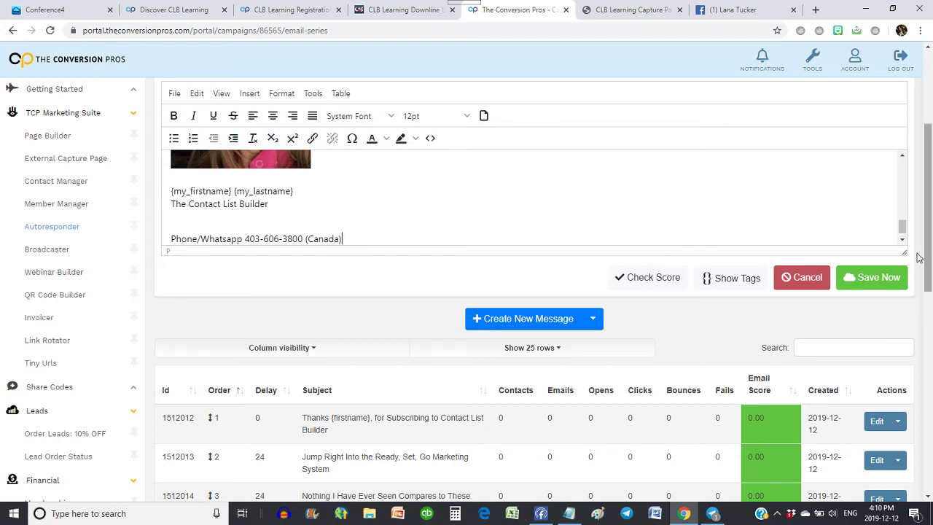
Save the second email and dismiss the confirmation.
{"action": "left_click", "coordinate": [871, 279]}
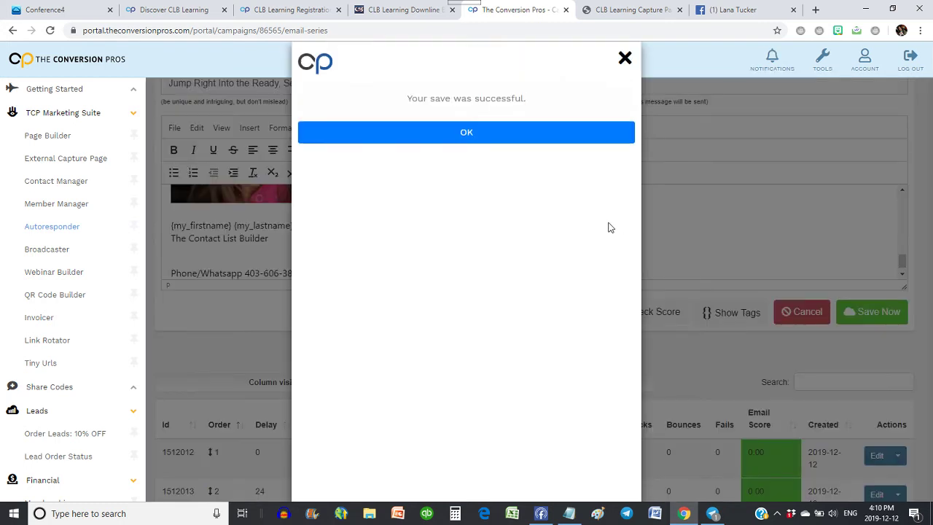
{"action": "left_click", "coordinate": [456, 134]}
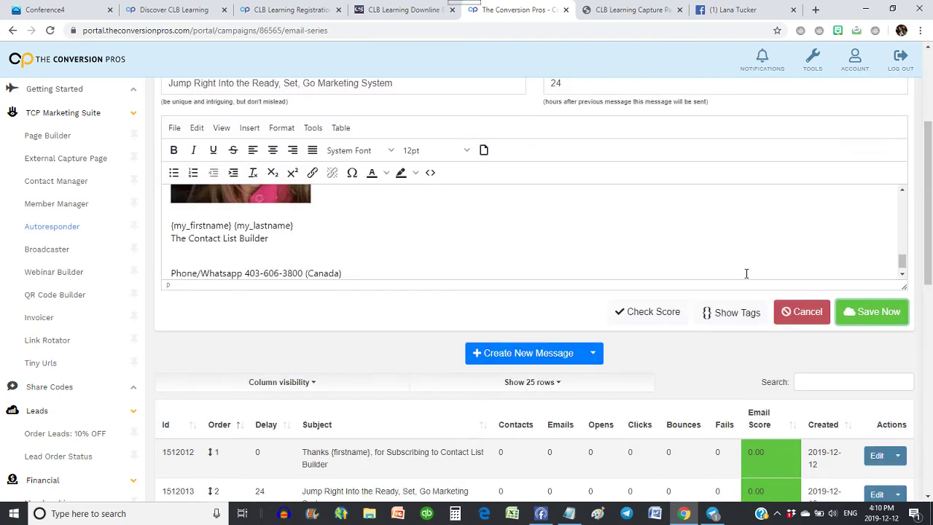
{"action": "scroll", "coordinate": [827, 446], "scroll_direction": "down", "scroll_amount": 3}
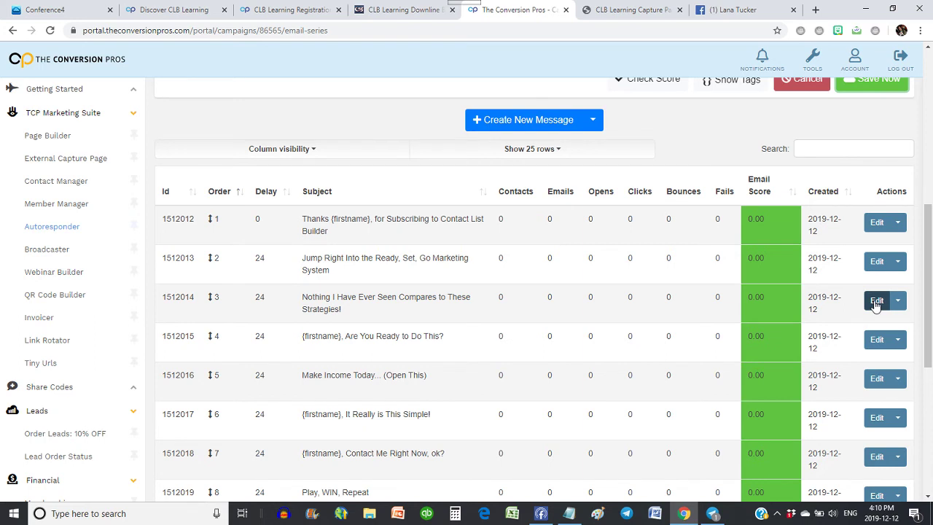
Open message 3, 'Nothing I Have Ever Seen Compares to These Strategies!', for editing.
{"action": "left_click", "coordinate": [877, 301]}
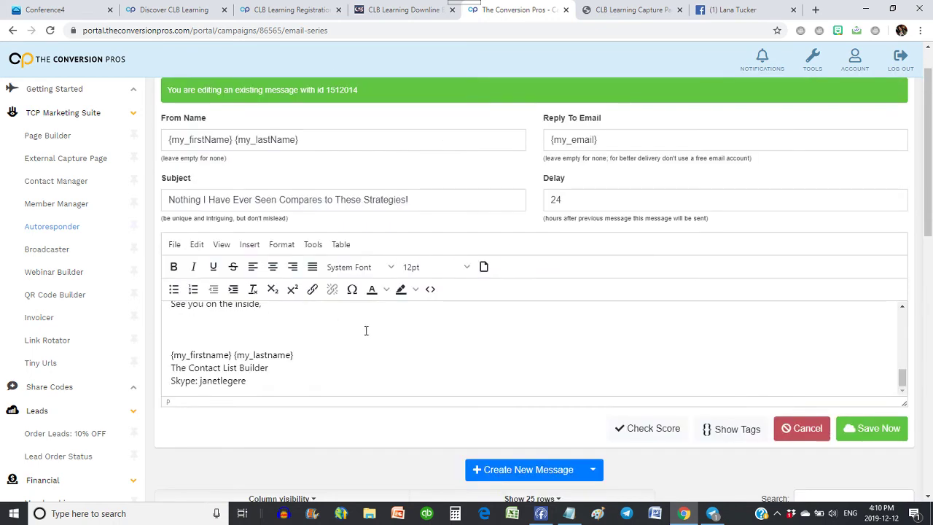
{"action": "scroll", "coordinate": [350, 345], "scroll_direction": "up", "scroll_amount": 15}
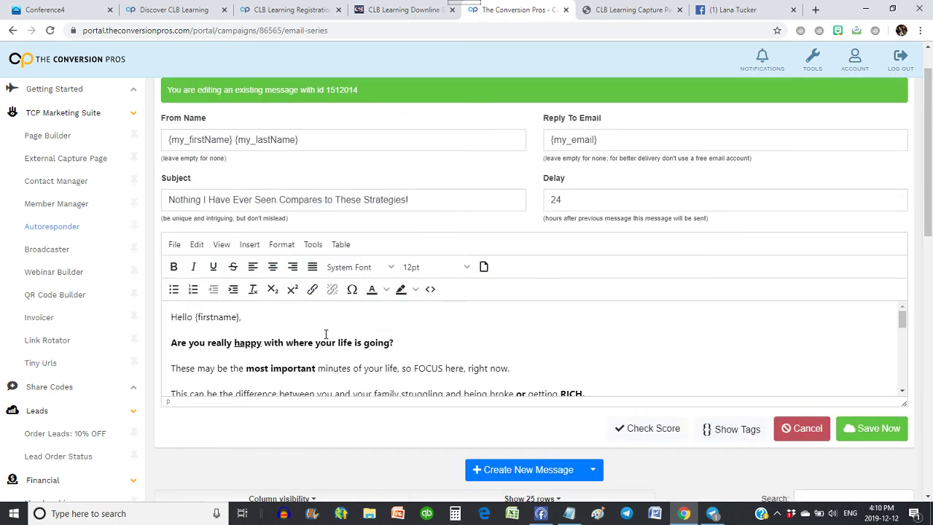
{"action": "scroll", "coordinate": [326, 333], "scroll_direction": "down", "scroll_amount": 12}
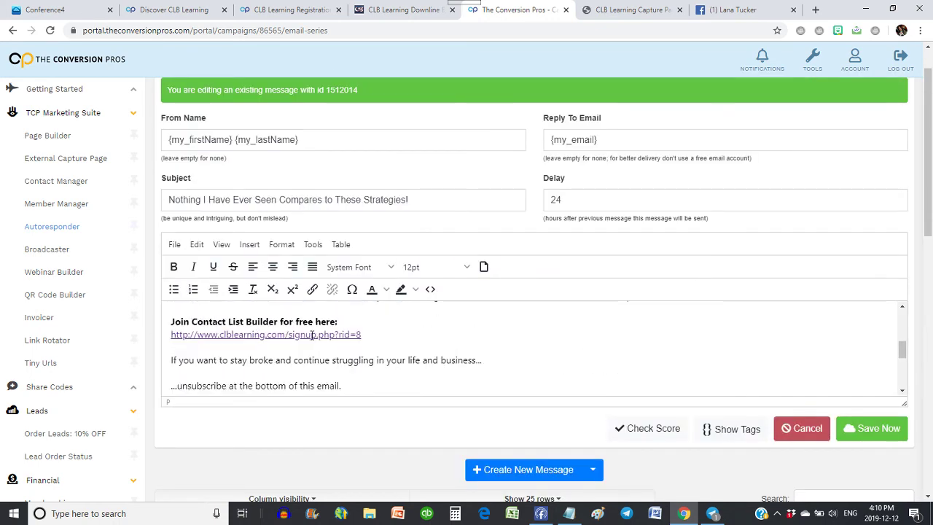
Replace the referral id in the signup link's URL with the member's own id.
{"action": "left_click", "coordinate": [312, 335]}
{"action": "left_click", "coordinate": [312, 289]}
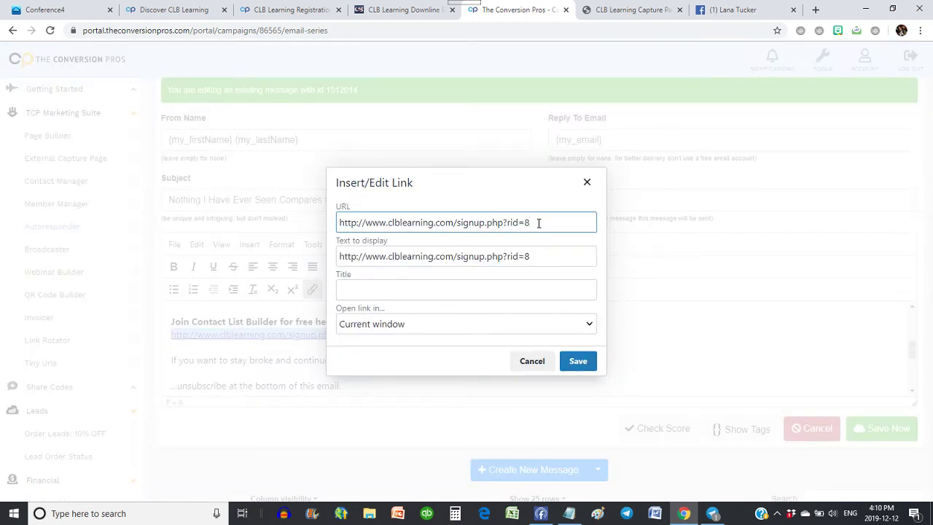
{"action": "key", "text": "BackSpace"}
{"action": "left_click", "coordinate": [537, 256]}
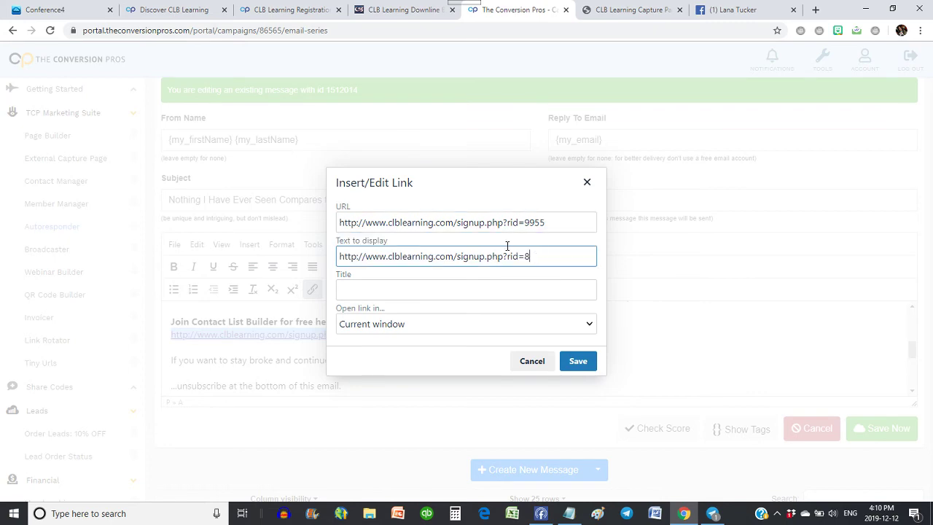
Put the member's referral id into the link's displayed text and save the link.
{"action": "left_click", "coordinate": [578, 362]}
{"action": "scroll", "coordinate": [340, 317], "scroll_direction": "down", "scroll_amount": 8}
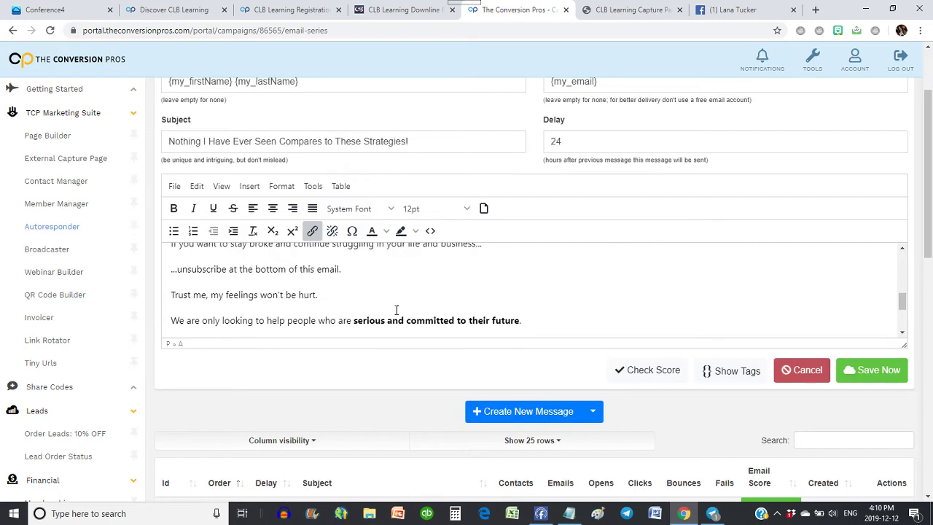
Insert the 240×240 profile picture from its pasted URL below 'See you on the inside,'.
{"action": "left_click", "coordinate": [170, 269]}
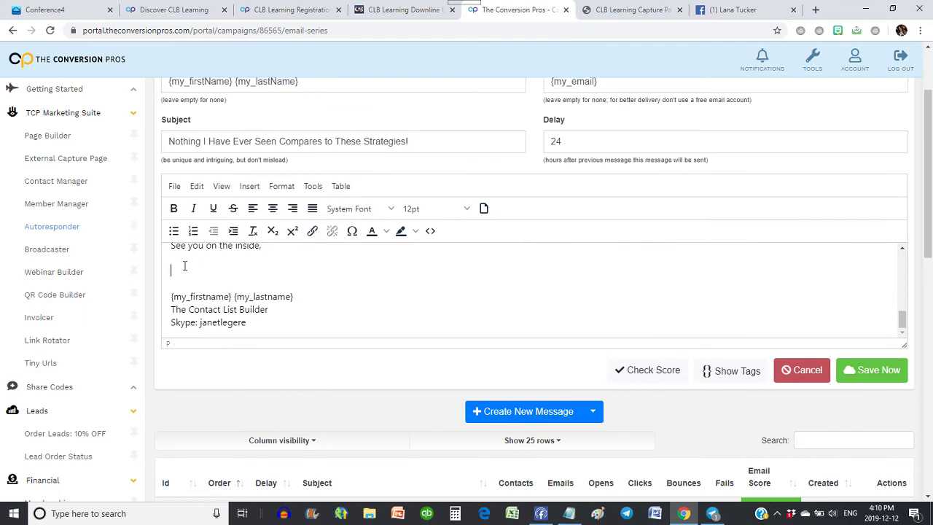
{"action": "left_click", "coordinate": [249, 186]}
{"action": "left_click", "coordinate": [266, 208]}
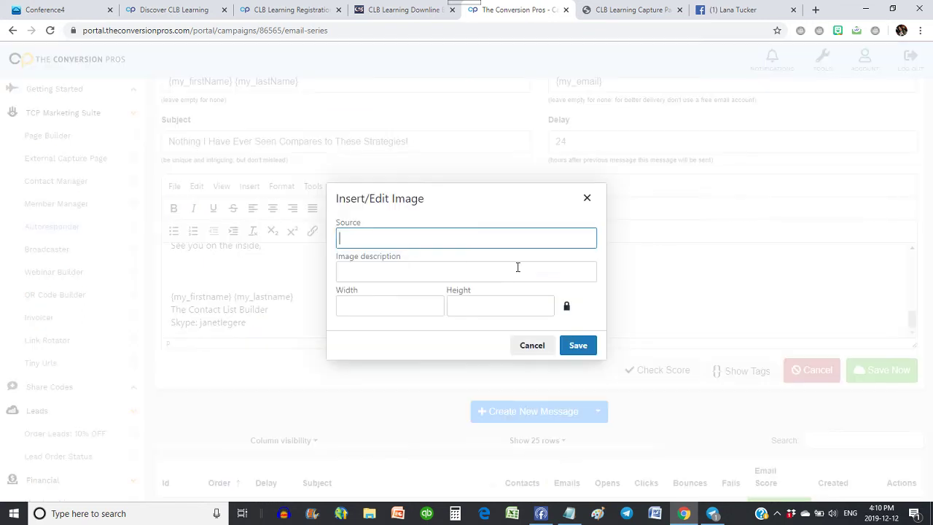
{"action": "key", "text": "ctrl+v"}
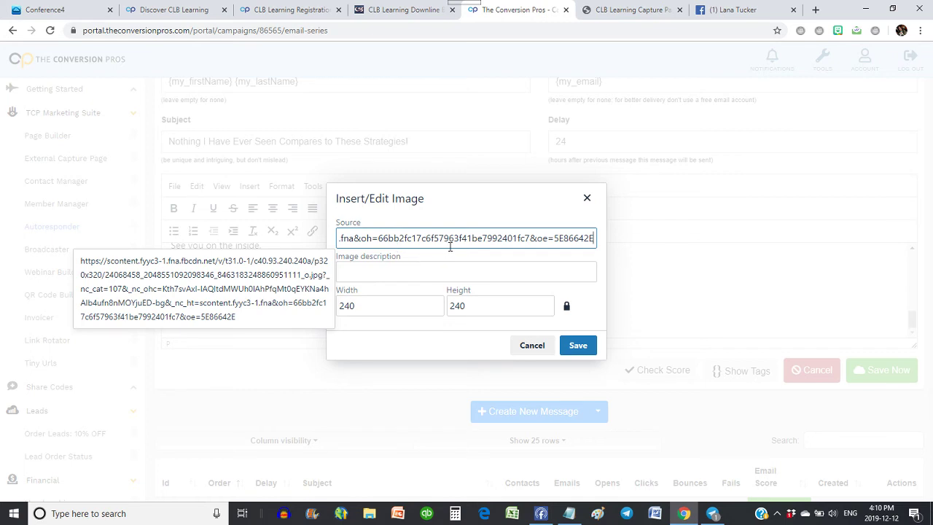
{"action": "left_click", "coordinate": [578, 344]}
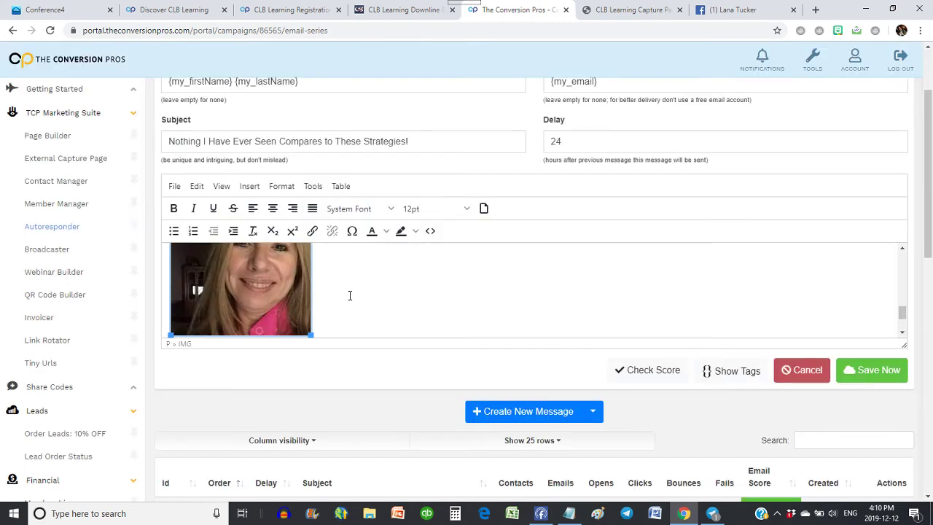
{"action": "scroll", "coordinate": [379, 280], "scroll_direction": "down", "scroll_amount": 2}
Replace the Skype signature line with 'Text/WhatsApp' followed by the member's phone number.
{"action": "left_click_drag", "start_coordinate": [247, 323], "coordinate": [158, 334]}
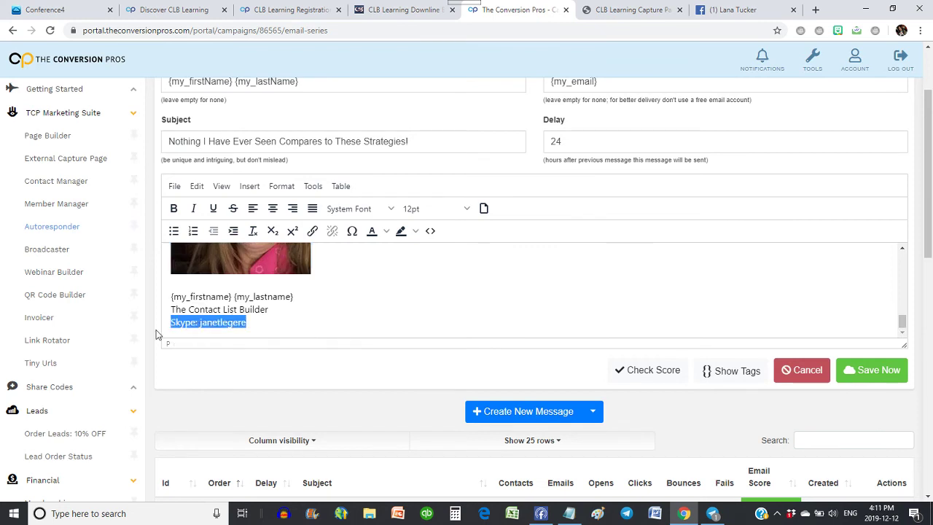
{"action": "type", "text": "Text/What"}
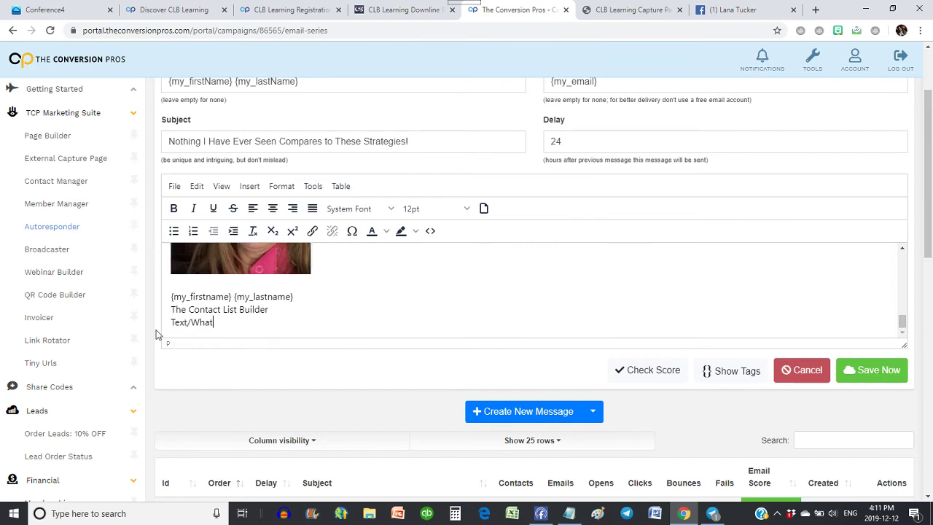
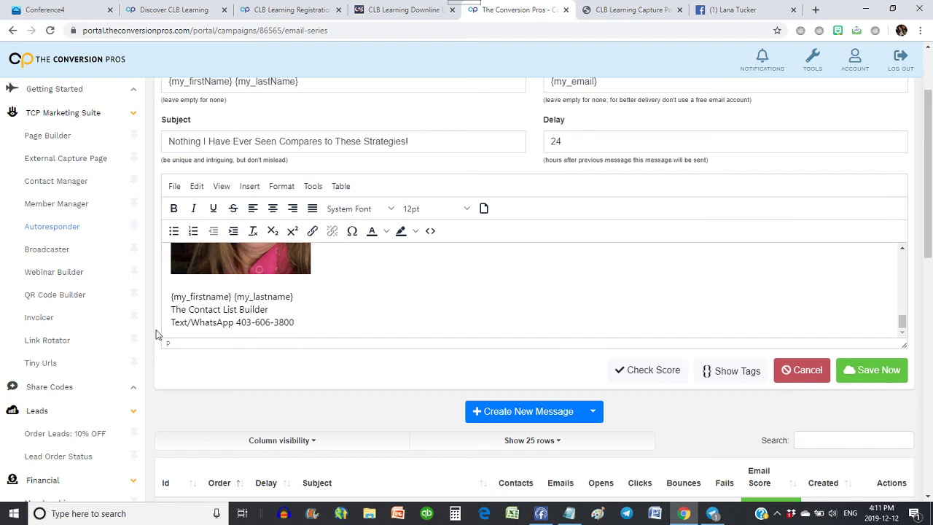
Save the third message, dismiss the confirmation and review the saved email.
{"action": "left_click", "coordinate": [871, 370]}
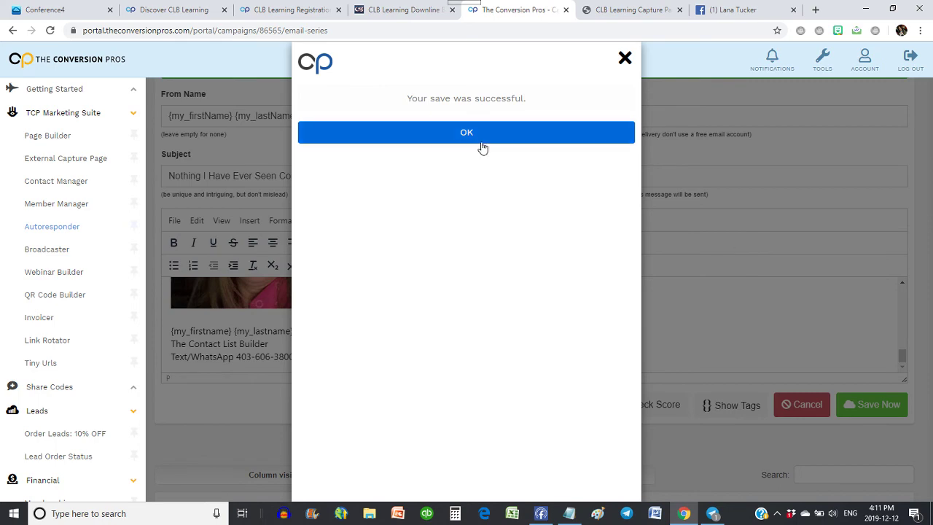
{"action": "left_click", "coordinate": [481, 143]}
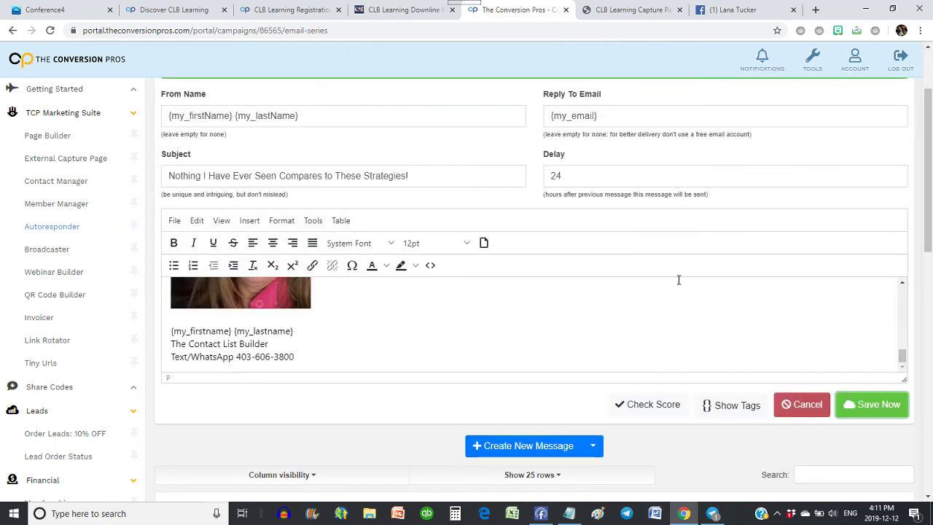
{"action": "scroll", "coordinate": [678, 279], "scroll_direction": "down", "scroll_amount": 4}
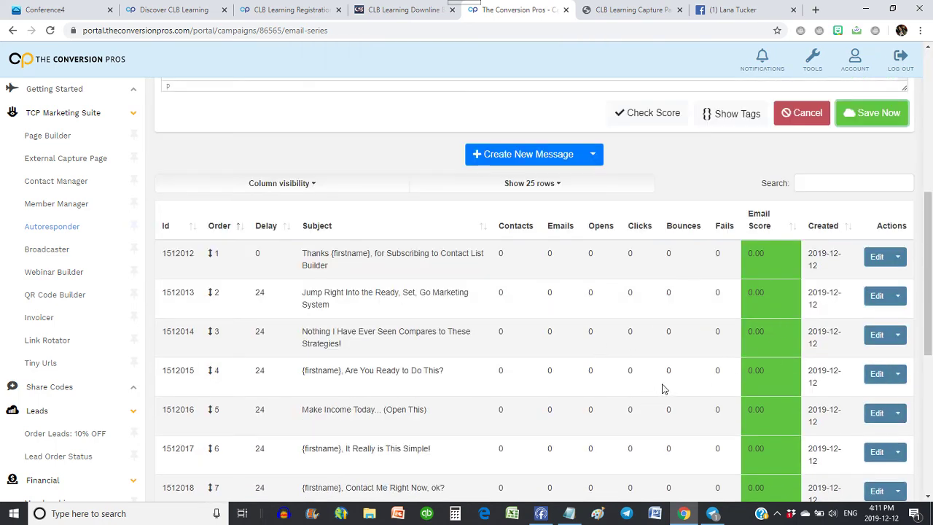
{"action": "scroll", "coordinate": [663, 388], "scroll_direction": "up", "scroll_amount": 7}
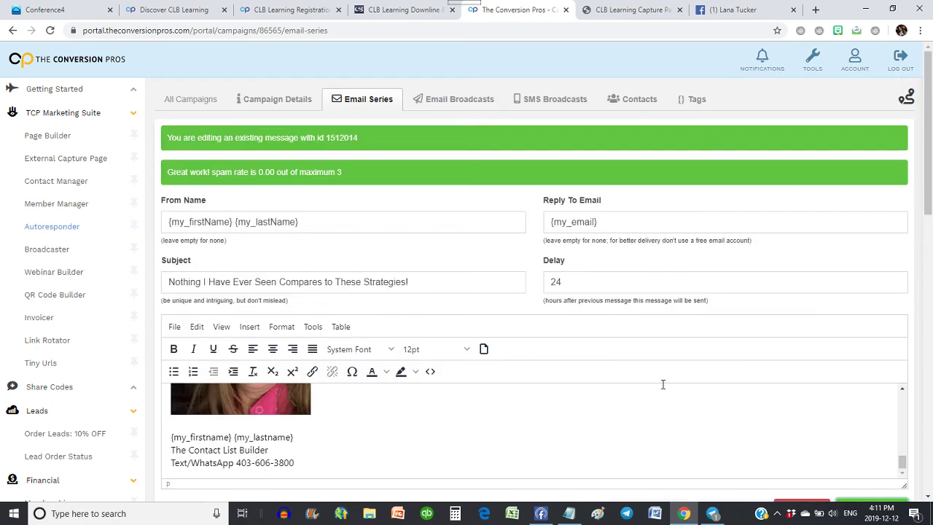
{"action": "scroll", "coordinate": [662, 384], "scroll_direction": "down", "scroll_amount": 5}
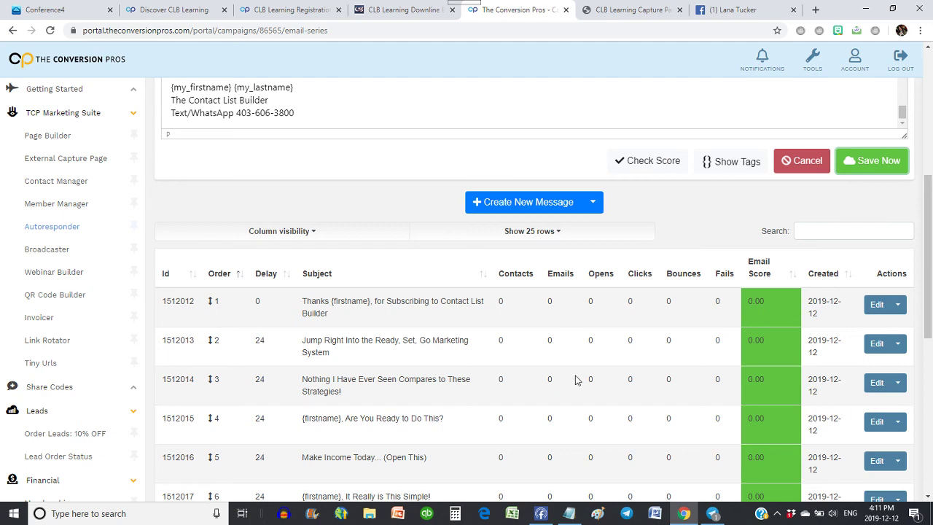
{"action": "scroll", "coordinate": [573, 368], "scroll_direction": "down", "scroll_amount": 6}
{"action": "scroll", "coordinate": [573, 362], "scroll_direction": "up", "scroll_amount": 9}
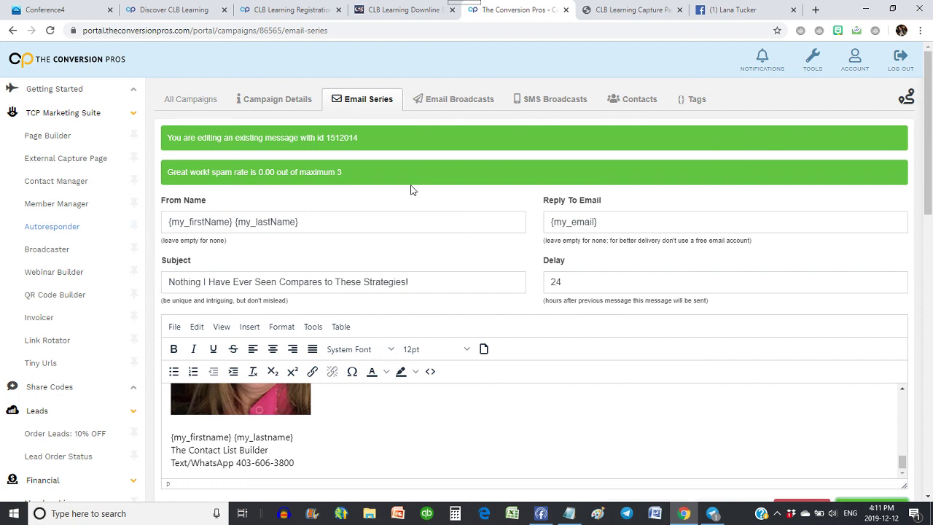
Set the CLB Learning Leads Status to Active under Campaign Details and save.
{"action": "left_click", "coordinate": [275, 101]}
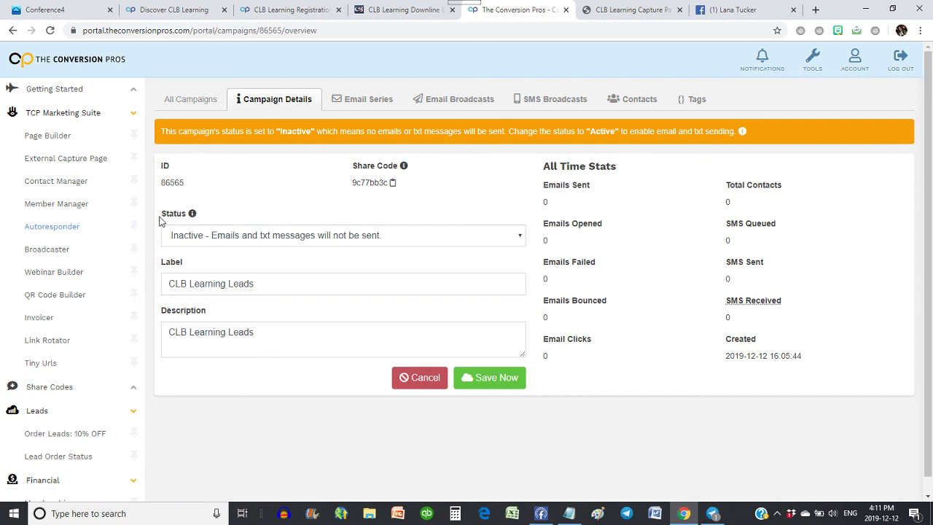
{"action": "left_click", "coordinate": [452, 235]}
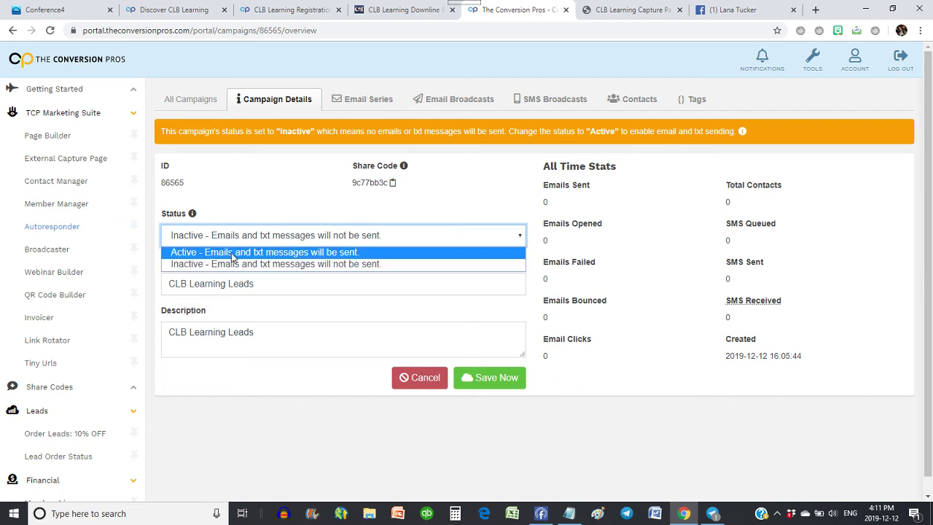
{"action": "left_click", "coordinate": [232, 255]}
{"action": "left_click", "coordinate": [502, 346]}
{"action": "left_click", "coordinate": [455, 139]}
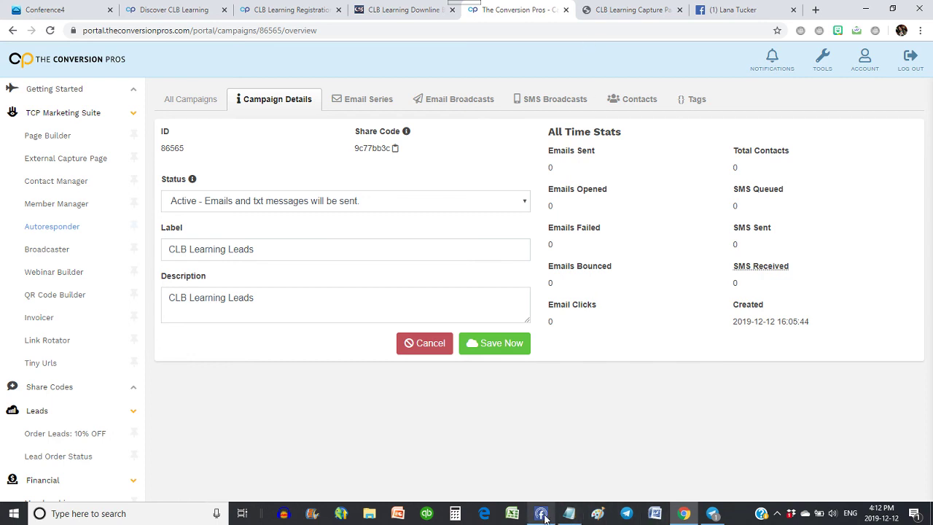
{"action": "mouse_move", "coordinate": [545, 516]}
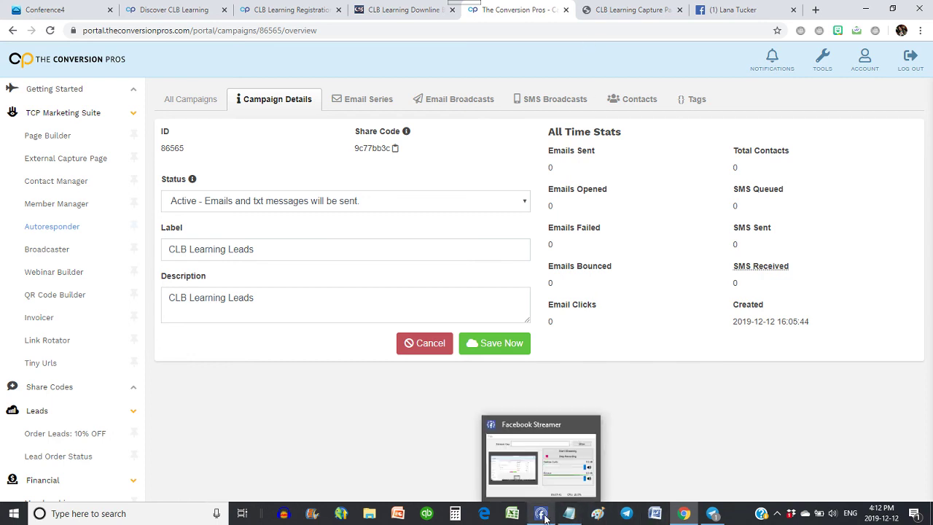